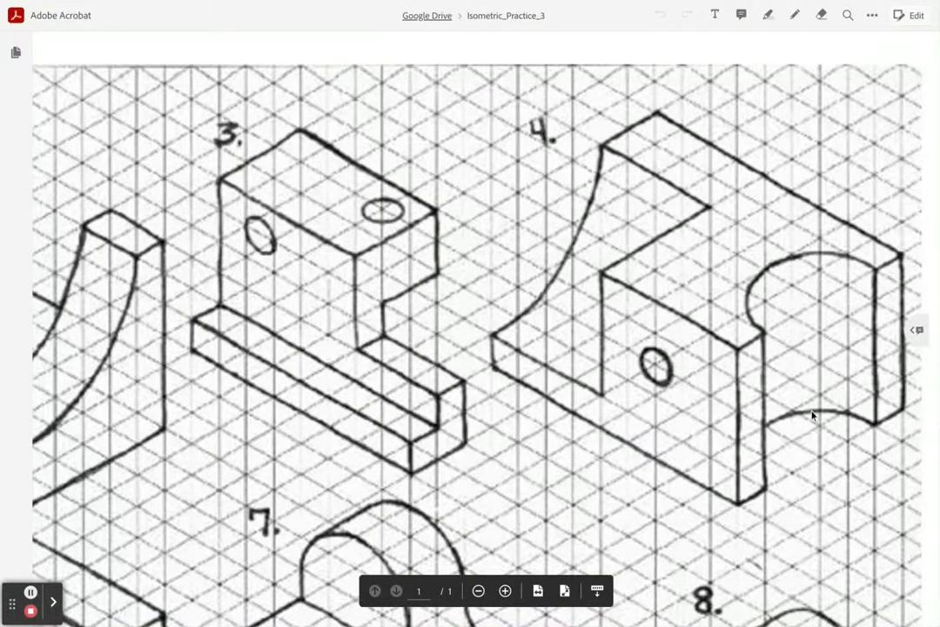
# Step: Examine figure 4's overall size and hole location in the Isometric_Practice_3 drawing, and switch to Fusion 360
pyautogui.click(655, 370)
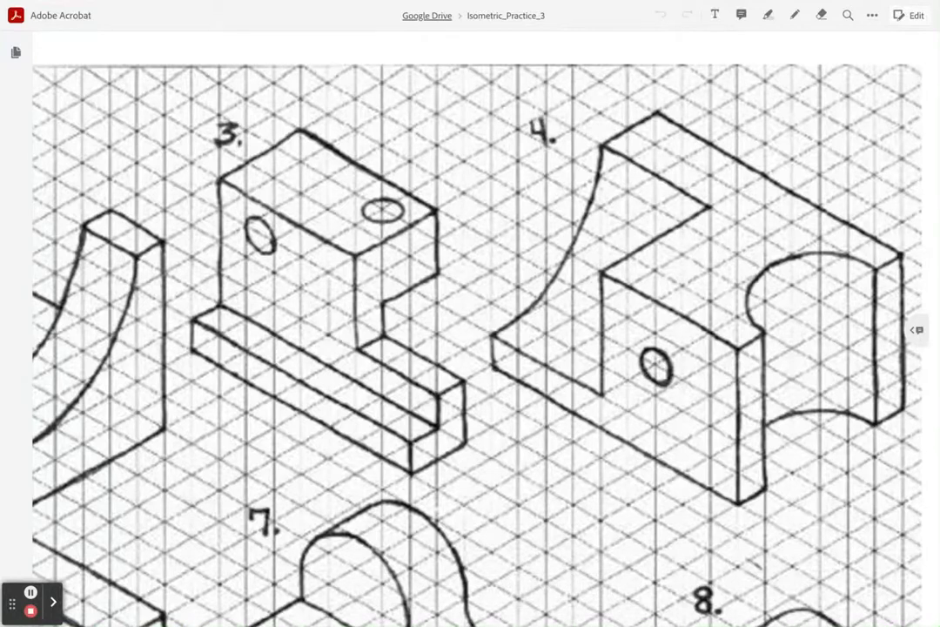
pyautogui.click(543, 399)
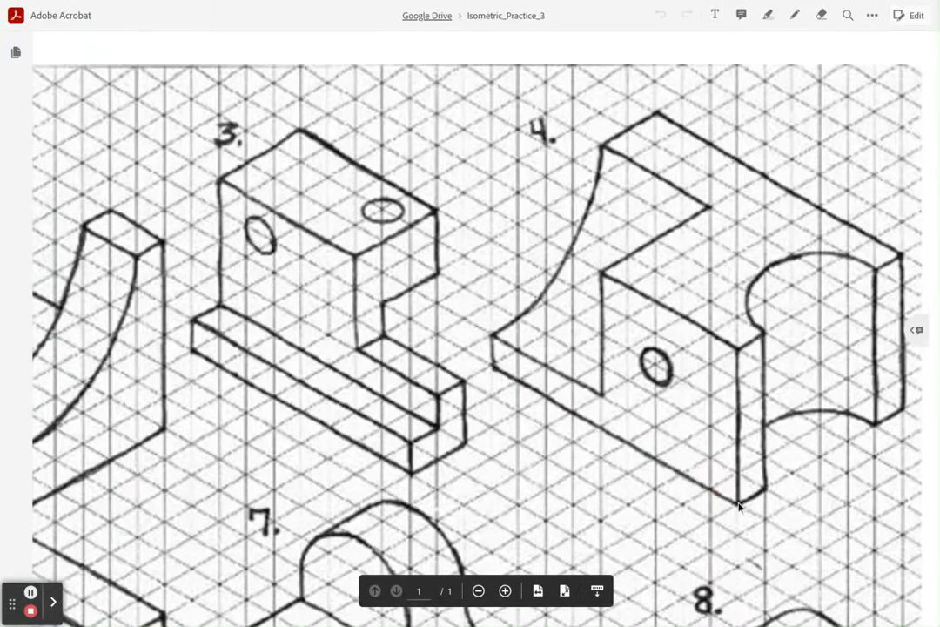
pyautogui.click(739, 434)
pyautogui.hotkey('alt', 'Tab')
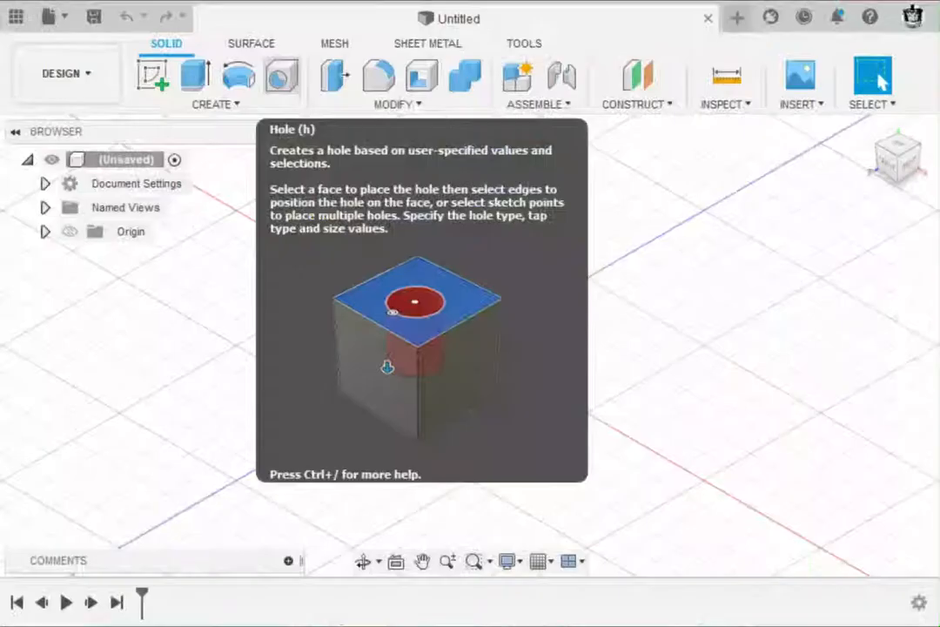
# Step: Sketch a 2.25 in wide by 1.25 in high rectangle from the origin on the front plane and finish the sketch
pyautogui.click(166, 77)
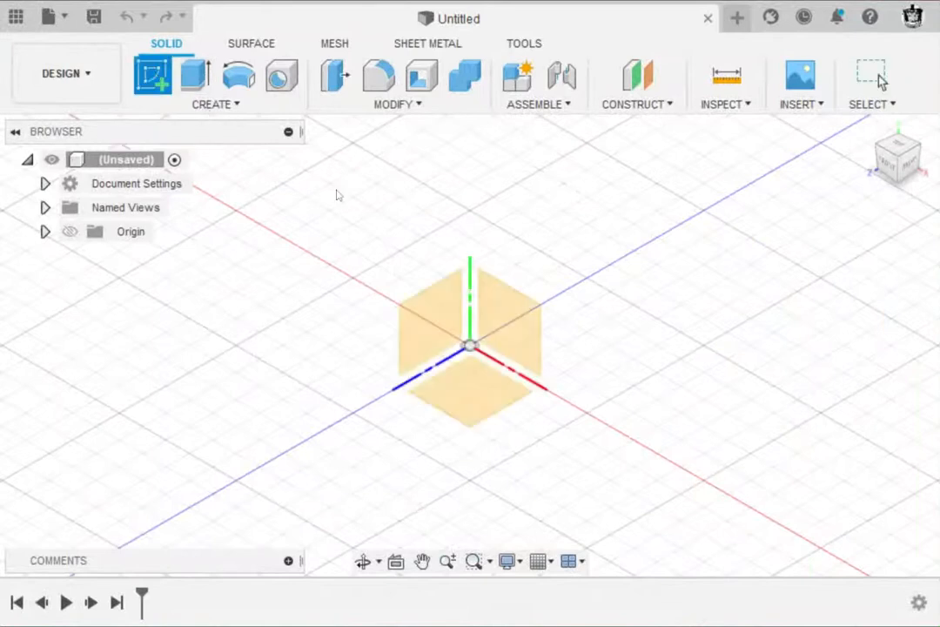
pyautogui.click(499, 305)
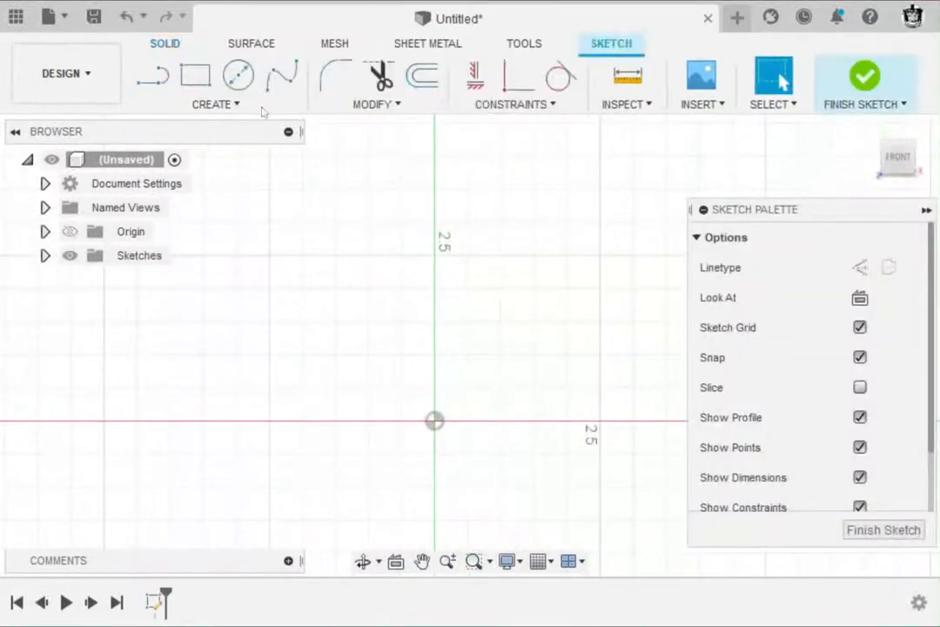
pyautogui.click(195, 76)
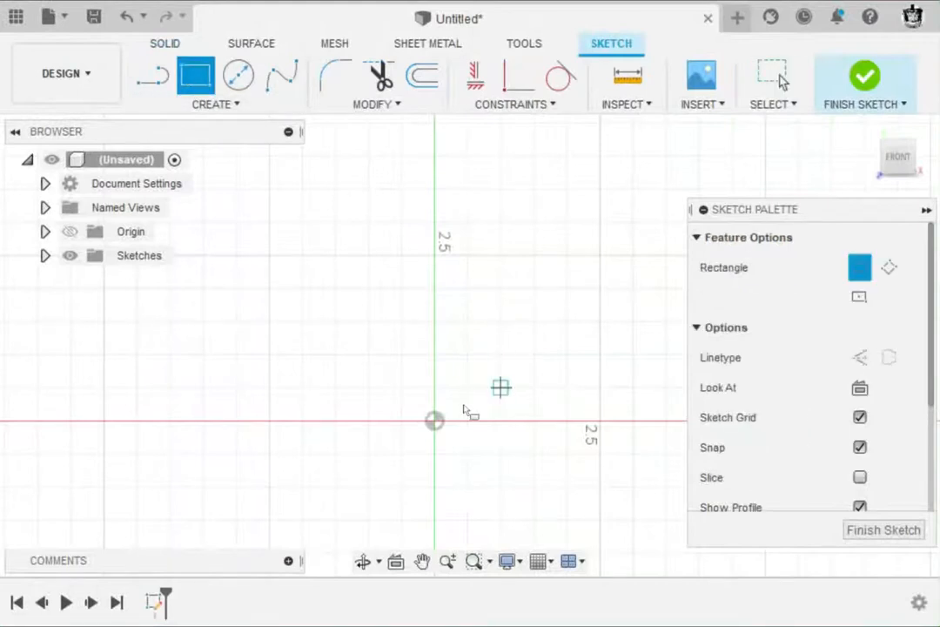
pyautogui.click(435, 422)
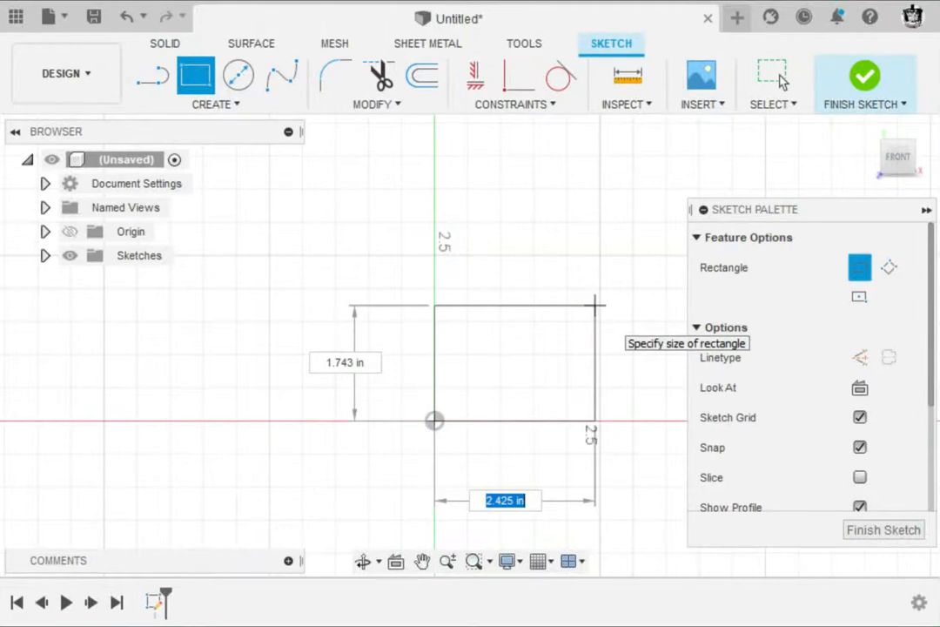
pyautogui.write('2.25')
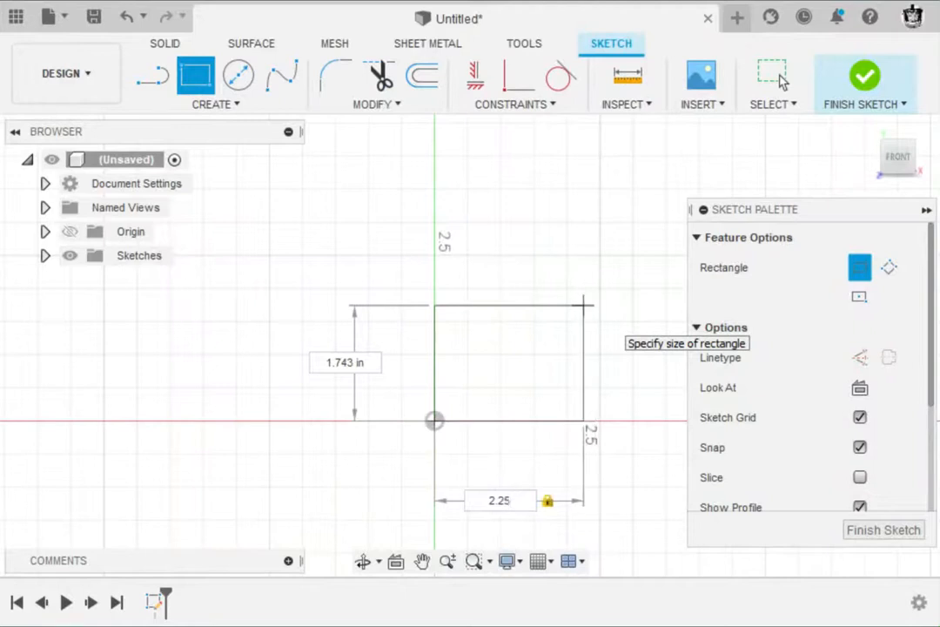
pyautogui.press('Tab')
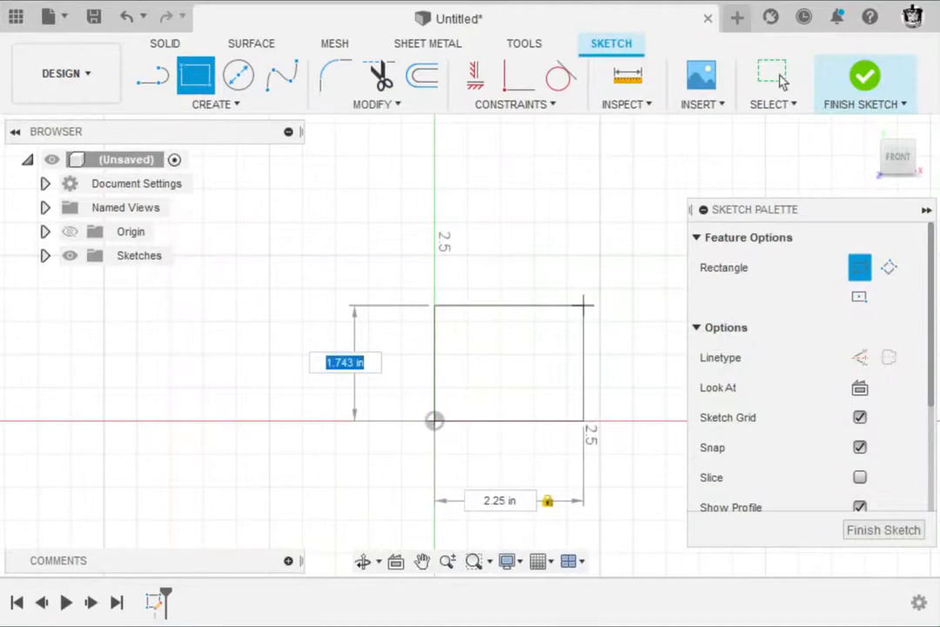
pyautogui.write('1.25')
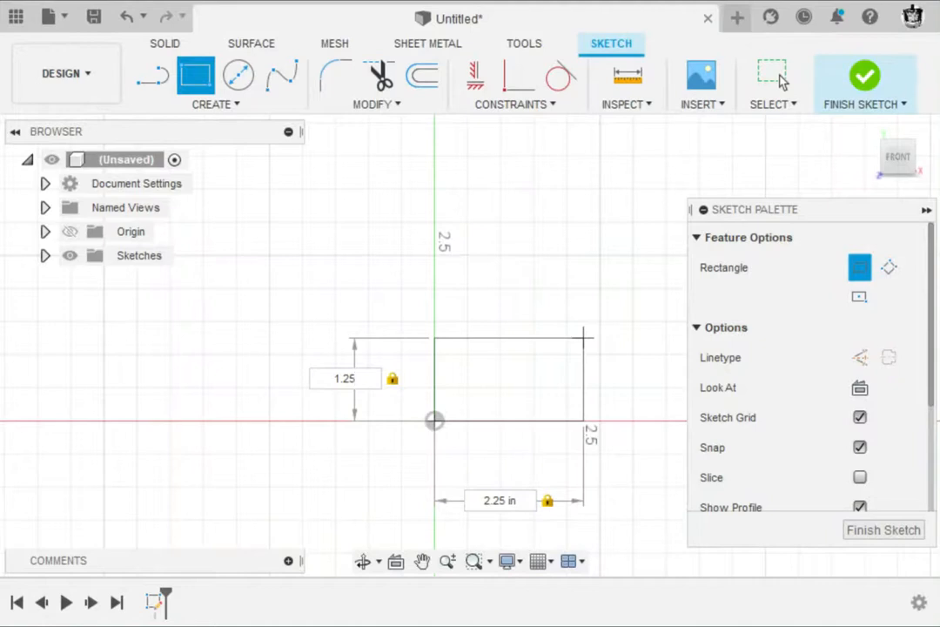
pyautogui.press('Return')
pyautogui.press('Escape')
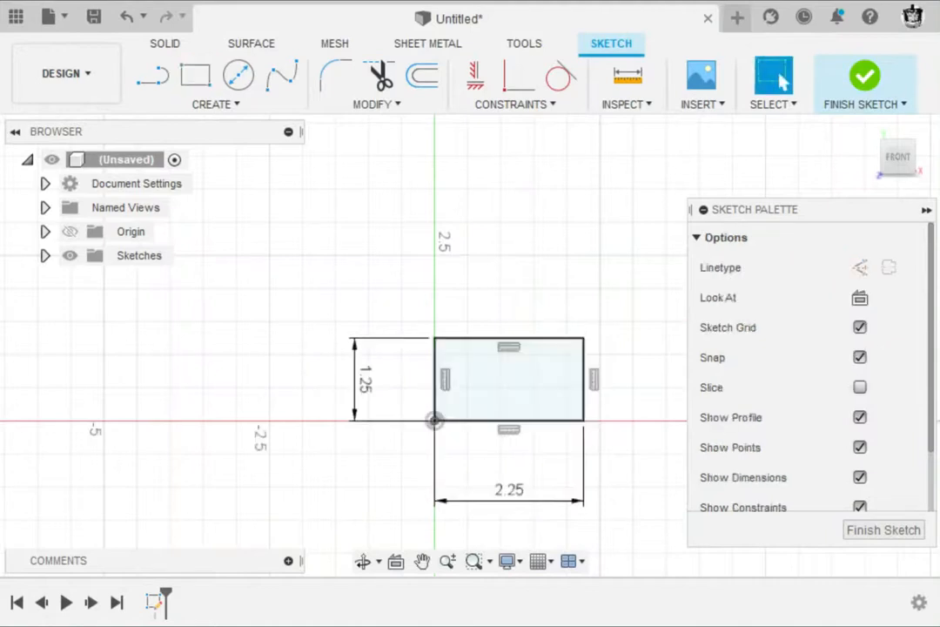
pyautogui.click(926, 210)
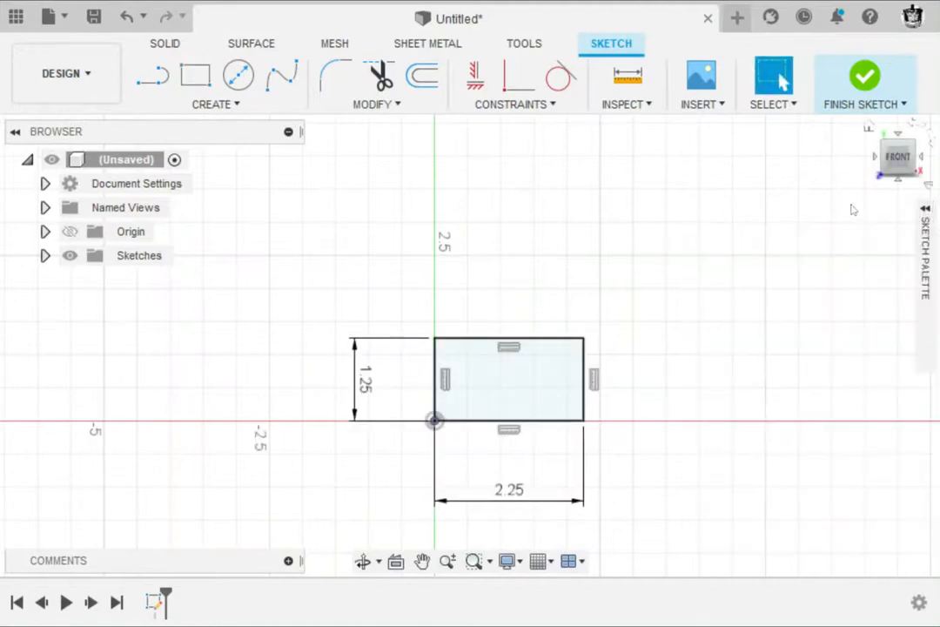
pyautogui.click(865, 89)
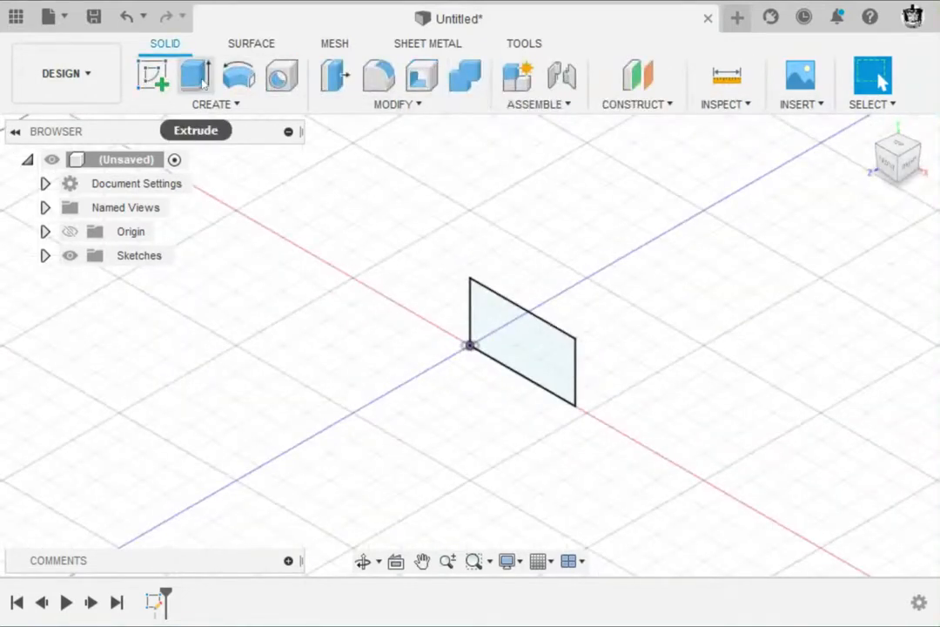
# Step: Extrude the rectangle profile 1.5 in as a new body
pyautogui.click(197, 78)
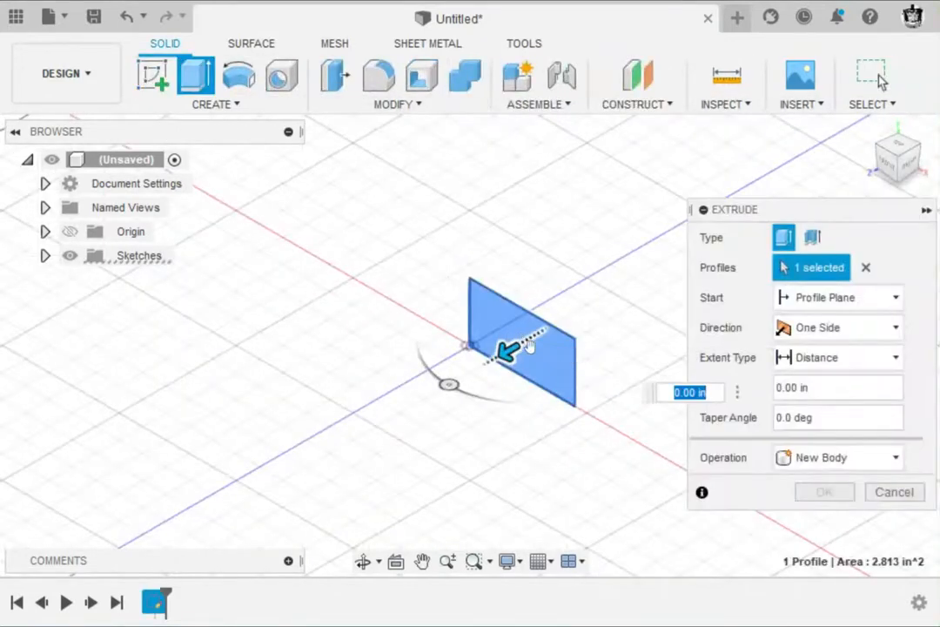
pyautogui.write('1.5')
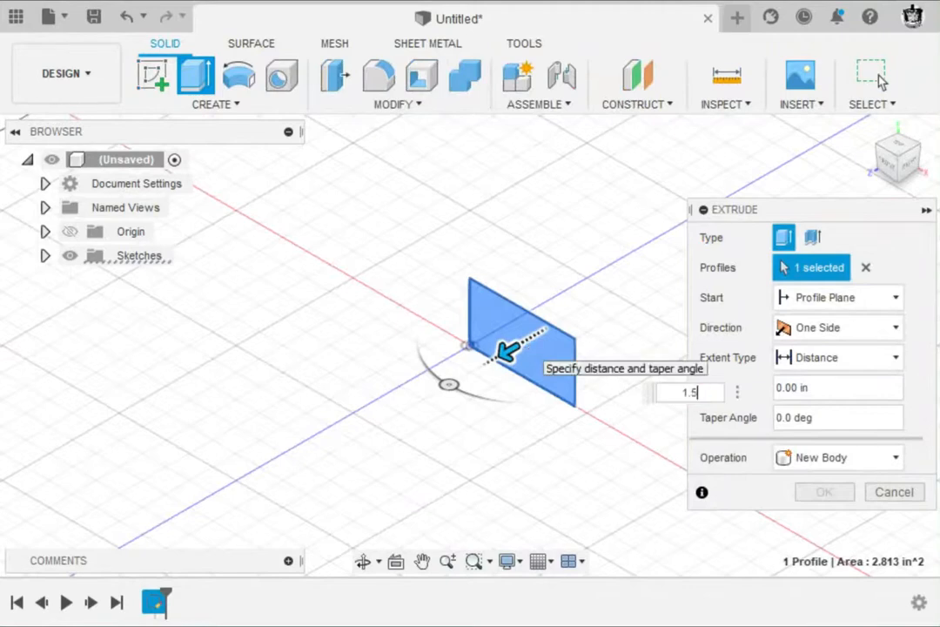
pyautogui.press('Return')
# Step: Start a new sketch on the left end face of the block
pyautogui.scroll(5, 411, 355)
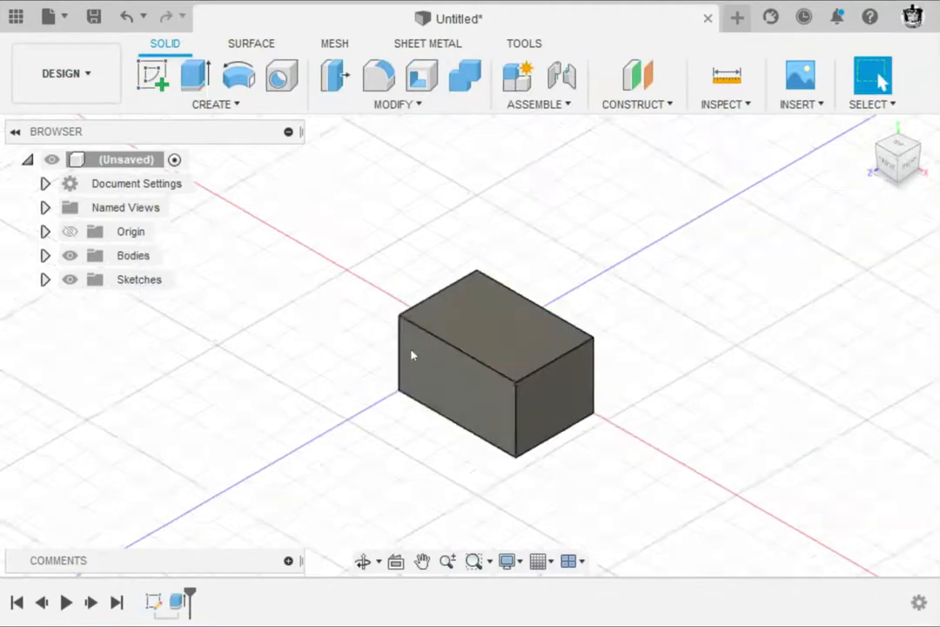
pyautogui.moveTo(411, 359); pyautogui.dragTo(329, 310, button='middle')
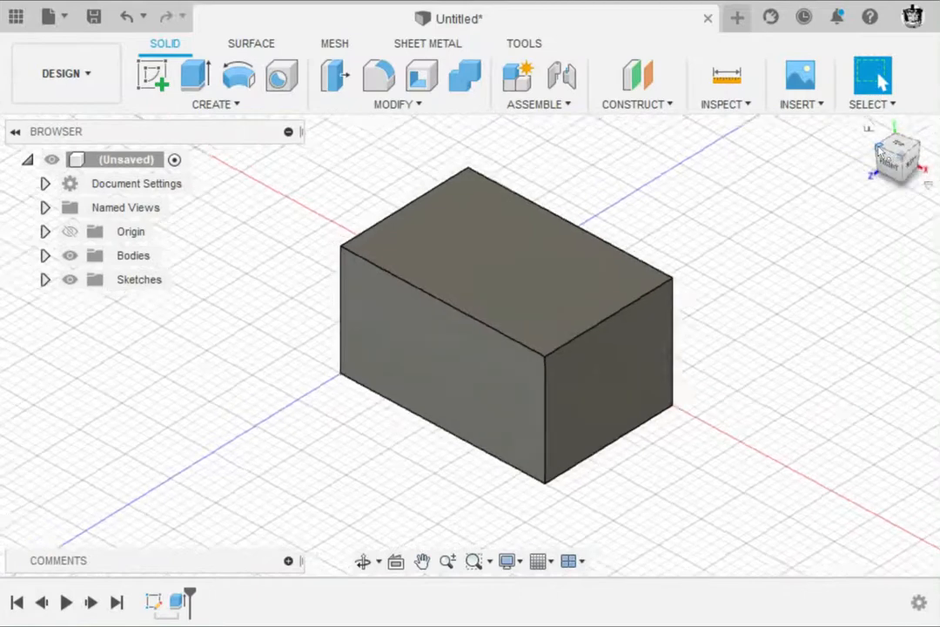
pyautogui.click(906, 157)
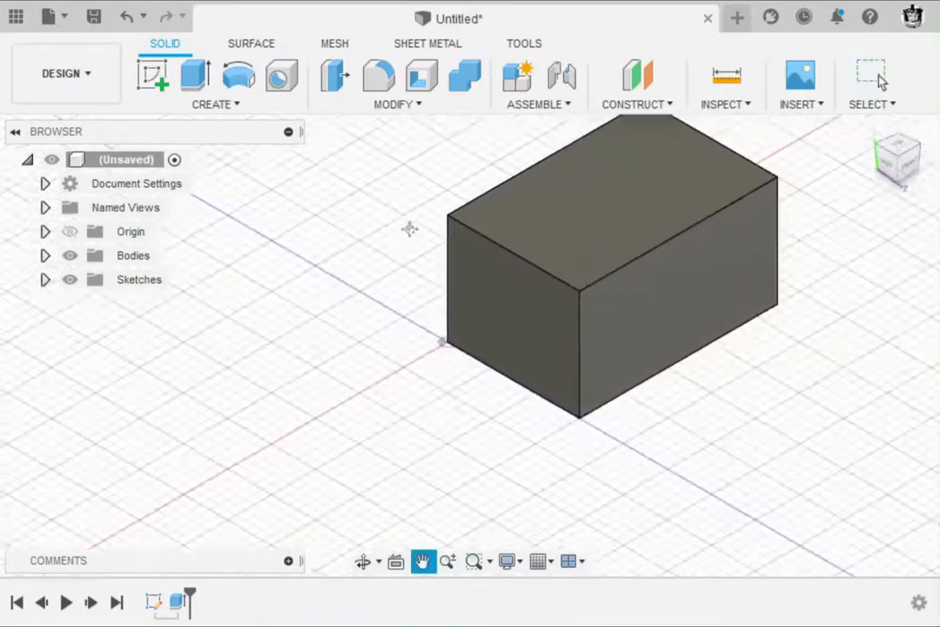
pyautogui.click(152, 74)
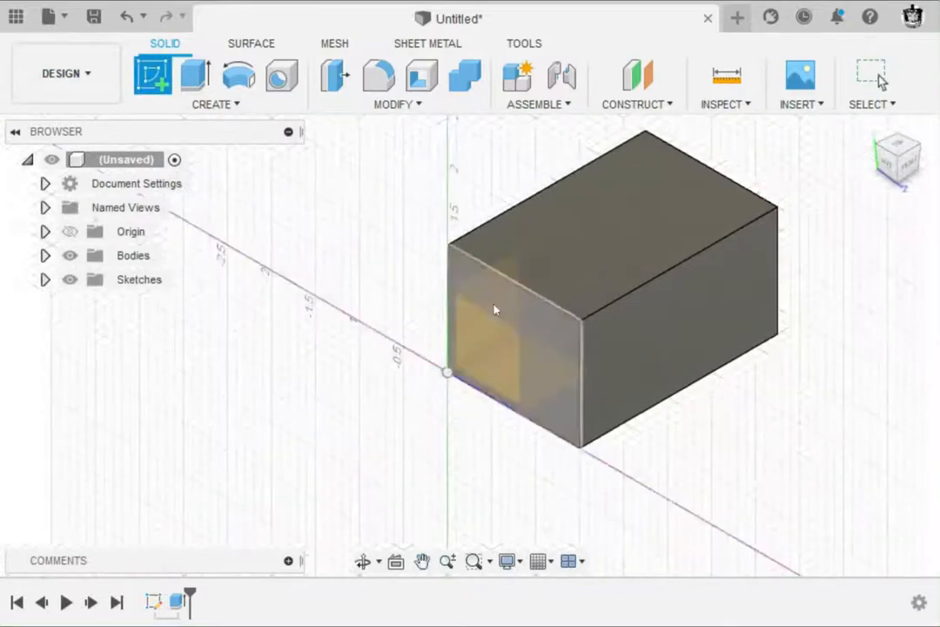
pyautogui.click(542, 329)
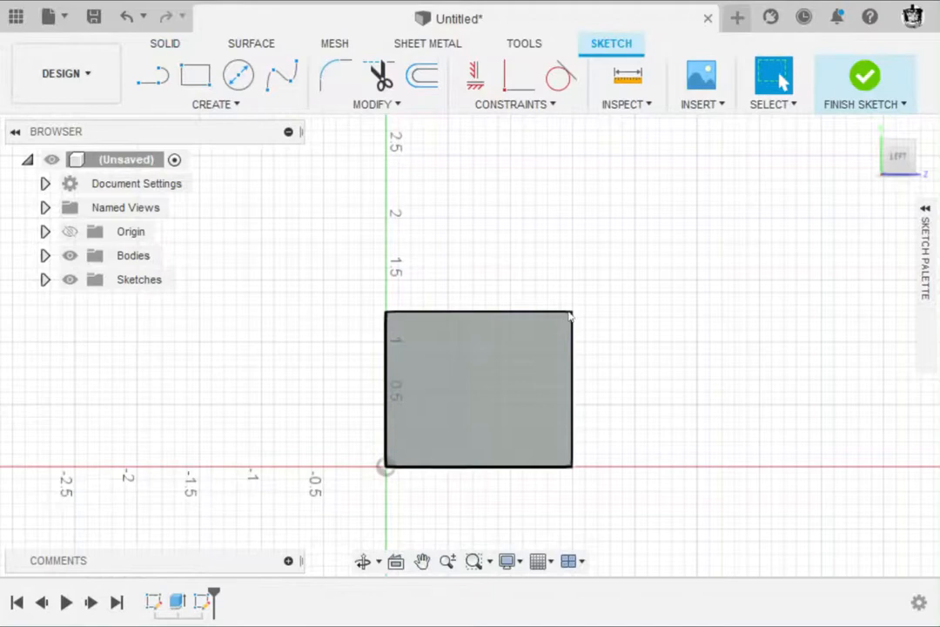
# Step: Examine the center and radius of figure 4's curved cutout in the Isometric_Practice_3 drawing, and return to the Fusion 360 sketch
pyautogui.hotkey('alt', 'Tab')
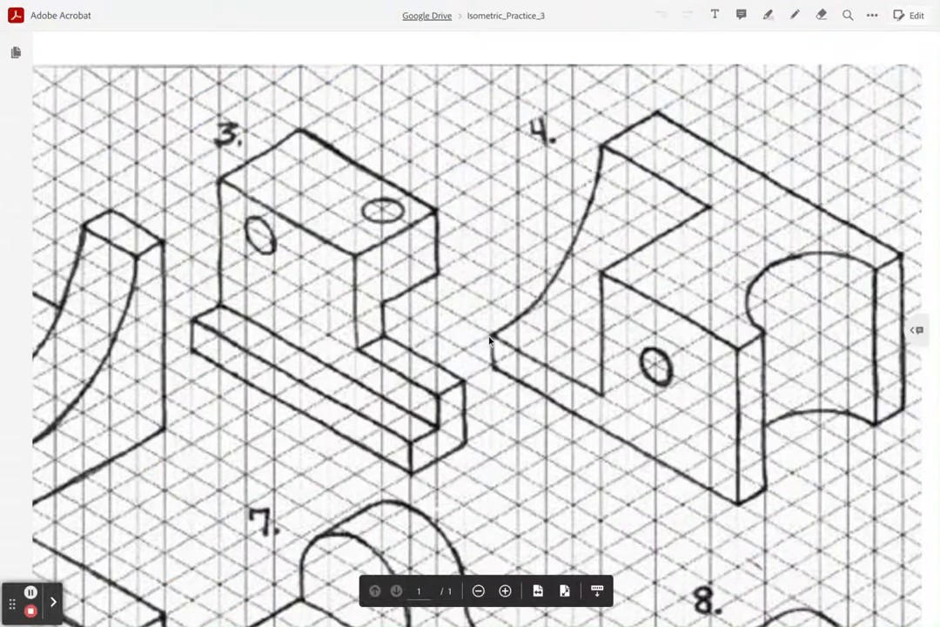
pyautogui.click(490, 211)
pyautogui.click(490, 211)
pyautogui.click(496, 212)
pyautogui.click(496, 213)
pyautogui.click(488, 330)
pyautogui.hotkey('alt', 'Tab')
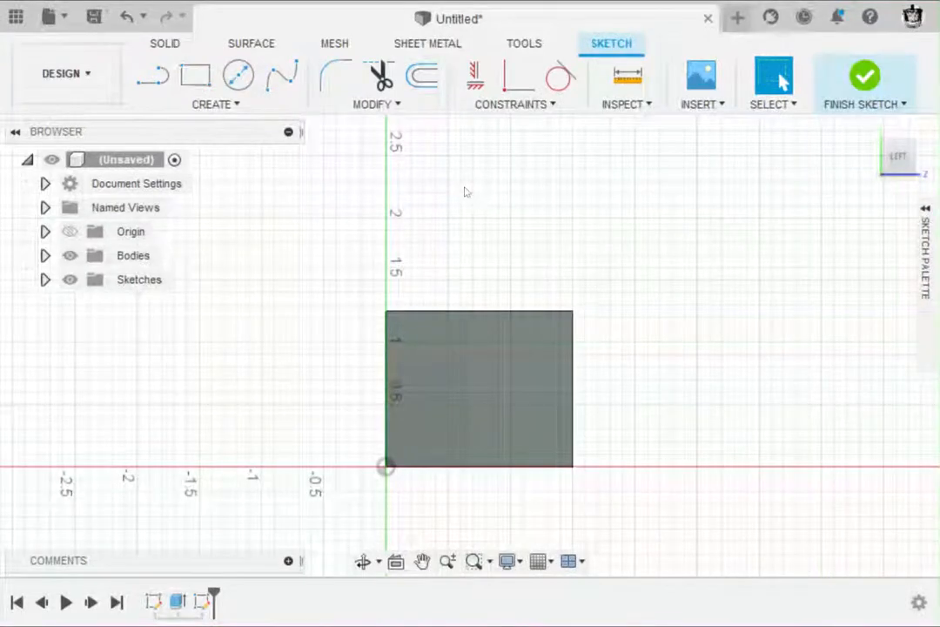
# Step: Draw a center point arc of 1 in radius from the face's upper front corner, spanning top edge to front edge, and finish the sketch
pyautogui.click(221, 108)
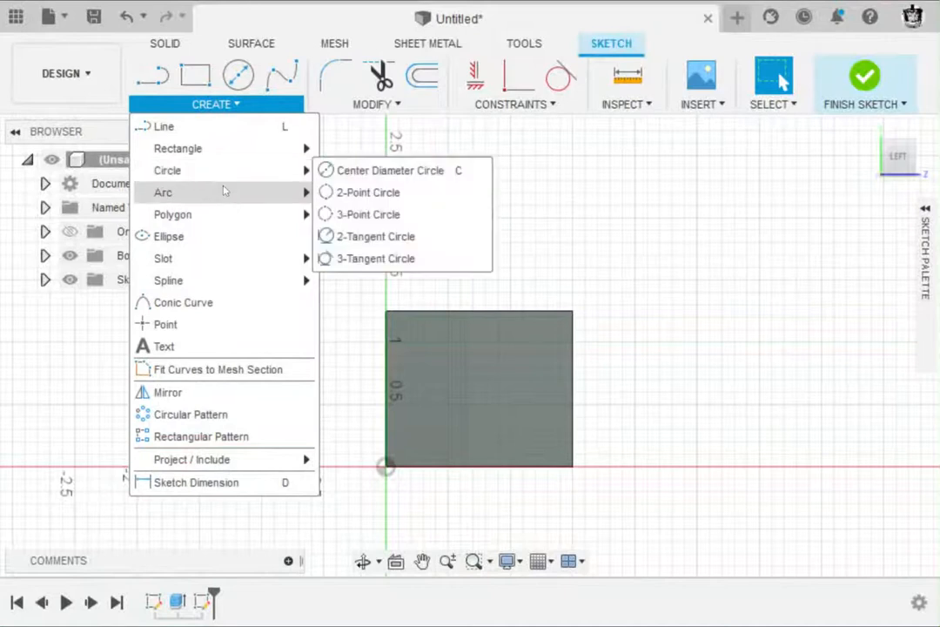
pyautogui.moveTo(225, 190)
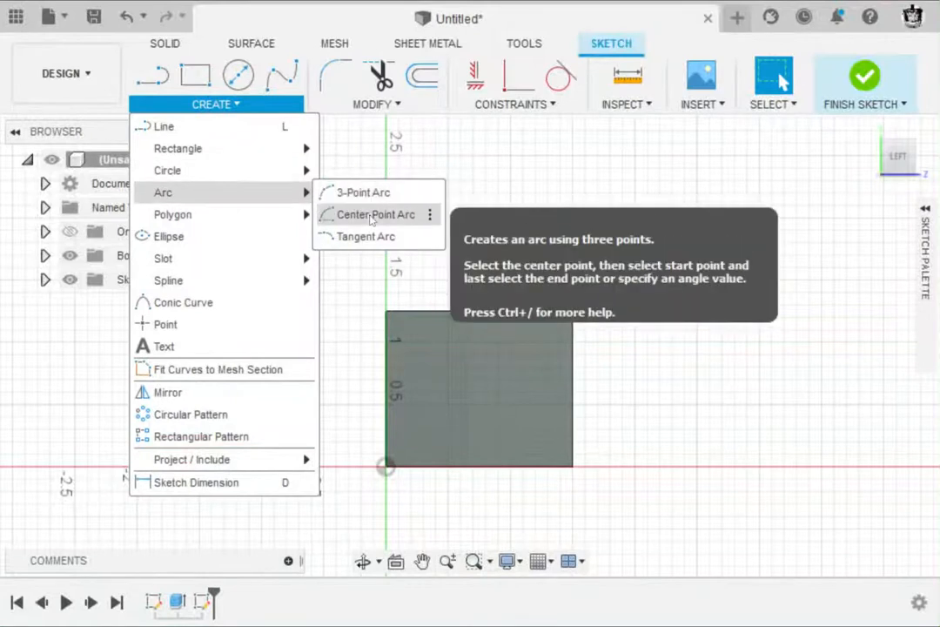
pyautogui.click(372, 216)
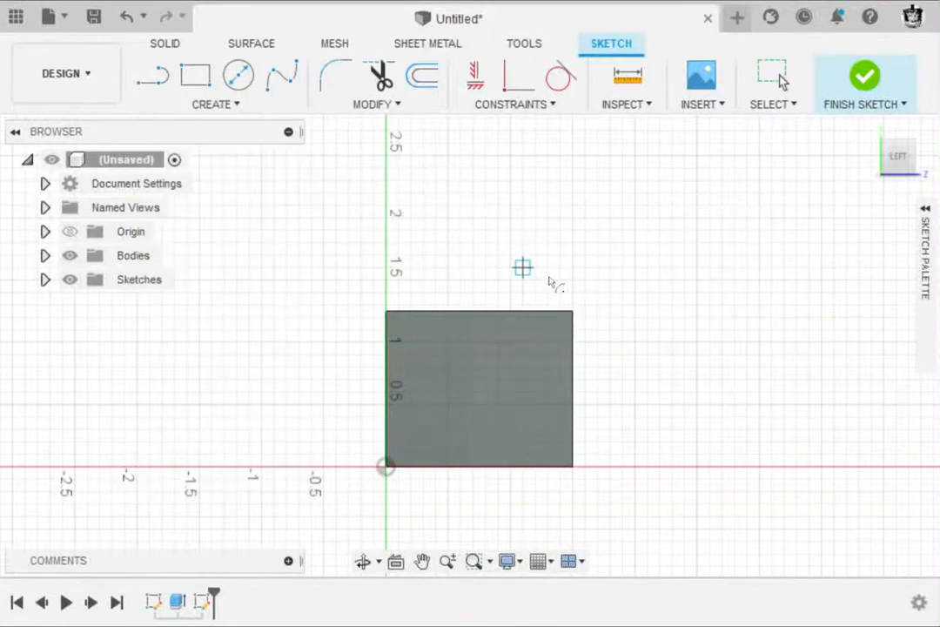
pyautogui.click(573, 314)
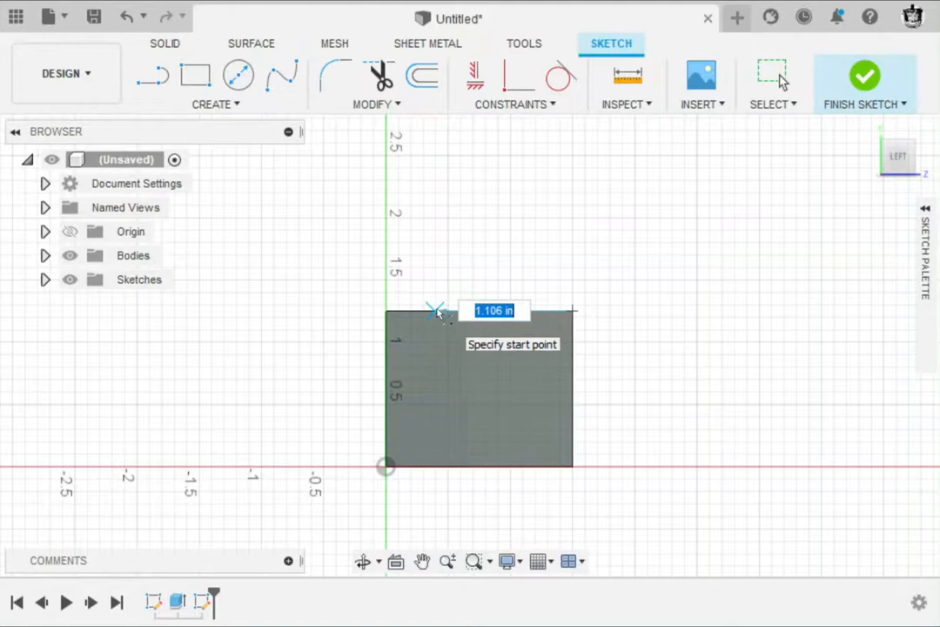
pyautogui.write('1')
pyautogui.press('Tab')
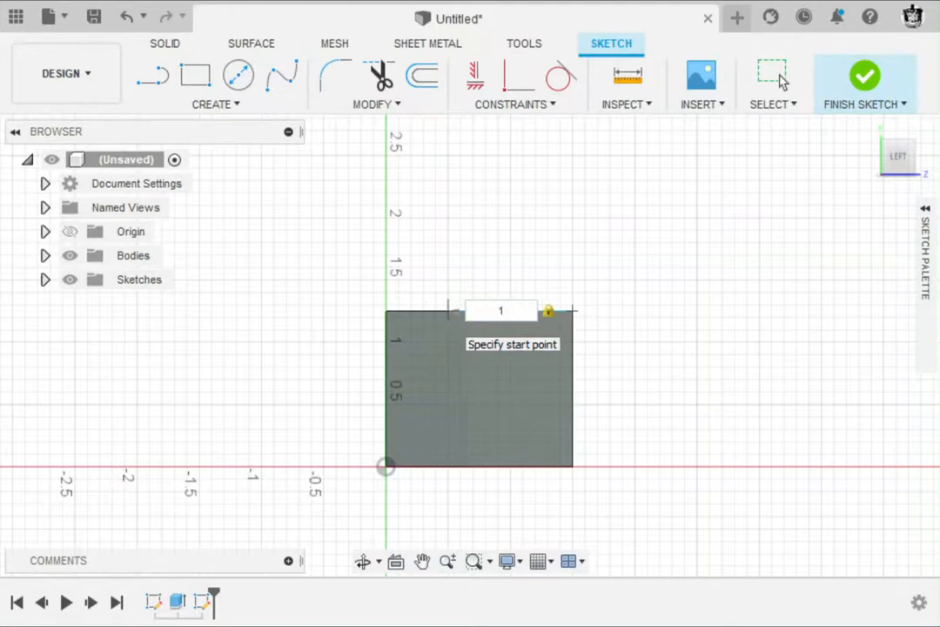
pyautogui.press('Return')
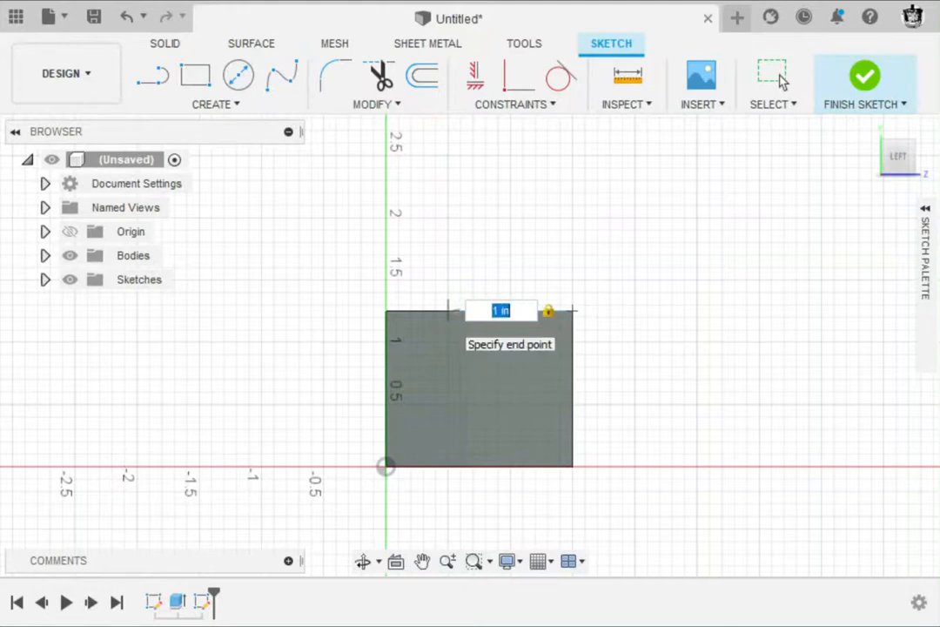
pyautogui.click(572, 433)
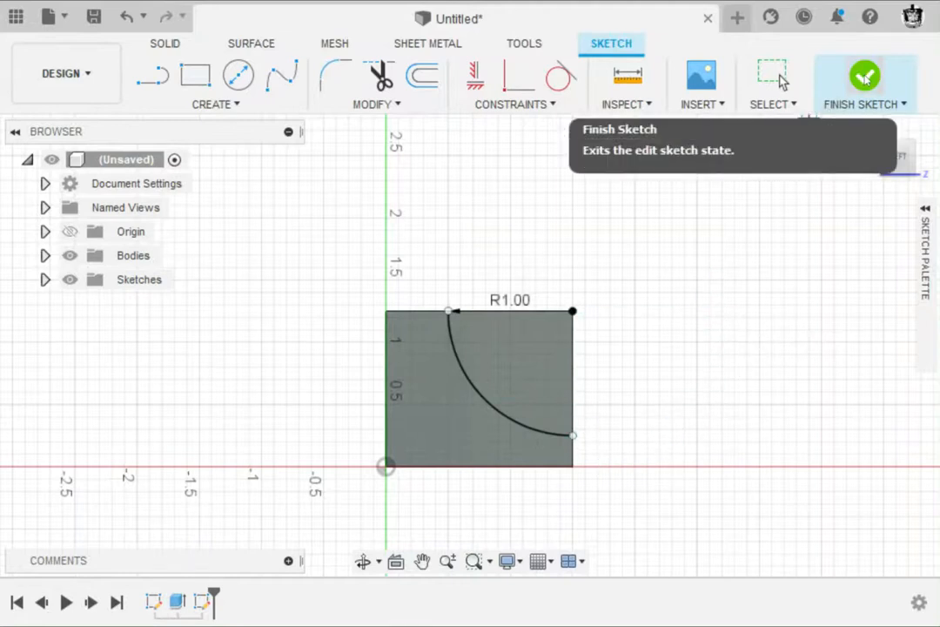
pyautogui.click(865, 77)
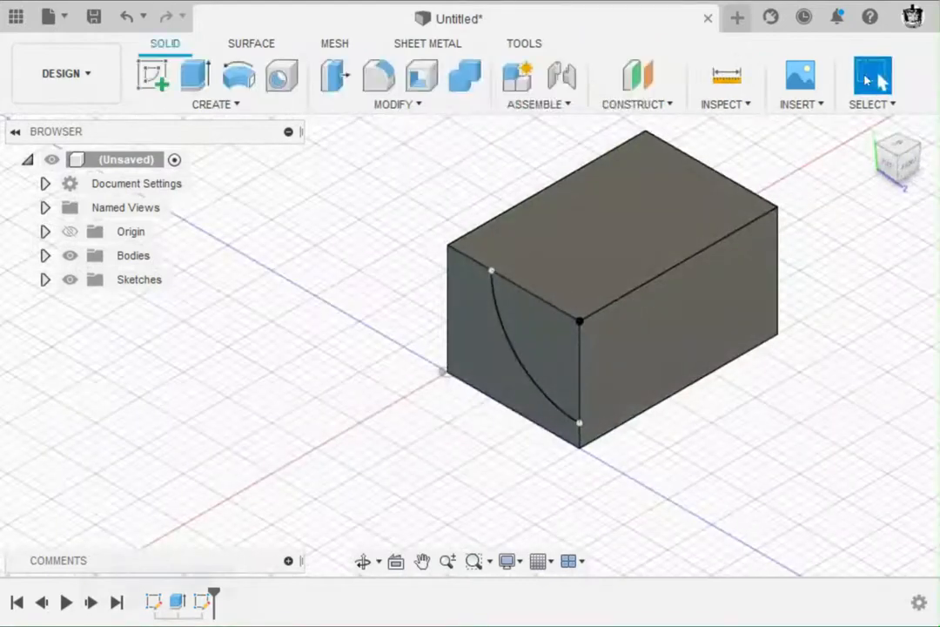
# Step: Extrude the quarter-circle profile 1 in into the block as a cut (distance -1.00 in)
pyautogui.click(194, 78)
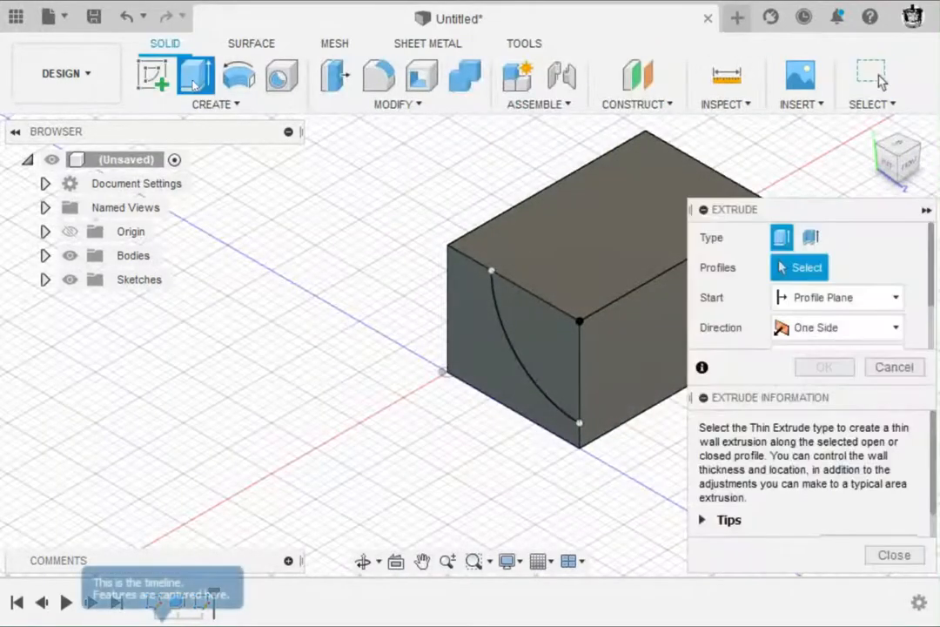
pyautogui.click(927, 210)
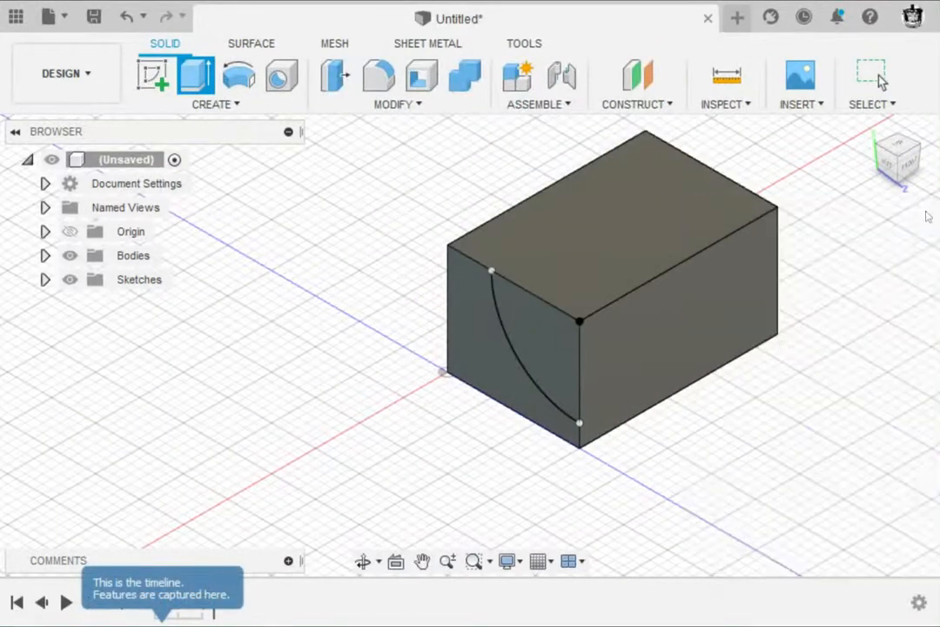
pyautogui.click(532, 352)
pyautogui.click(533, 353)
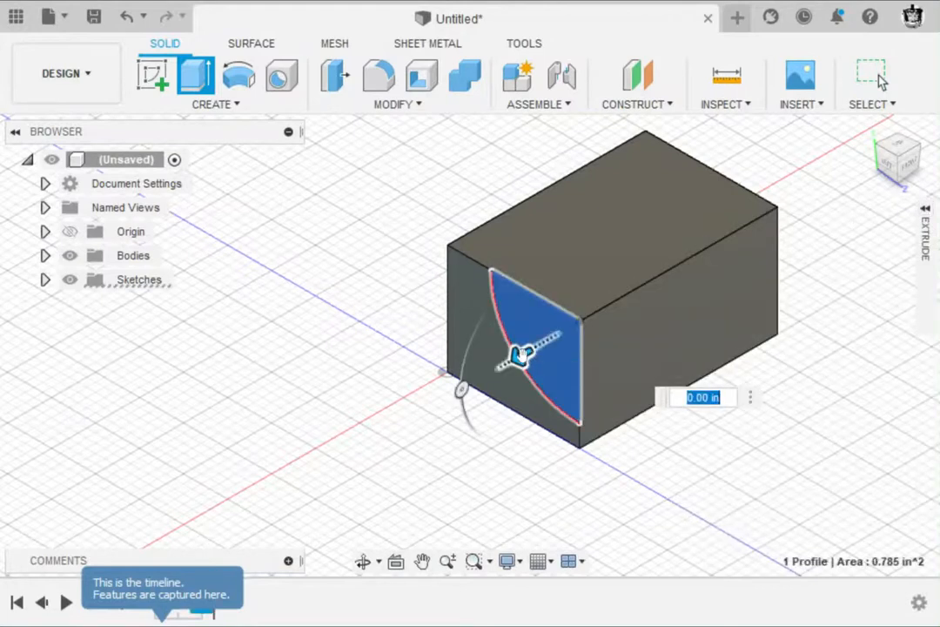
pyautogui.moveTo(523, 357); pyautogui.dragTo(623, 296)
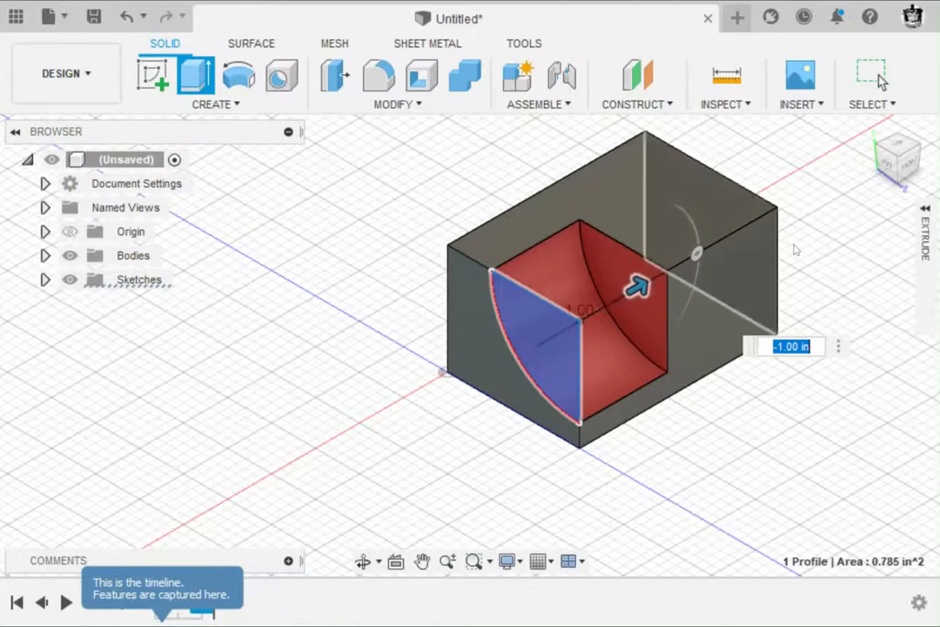
pyautogui.click(926, 210)
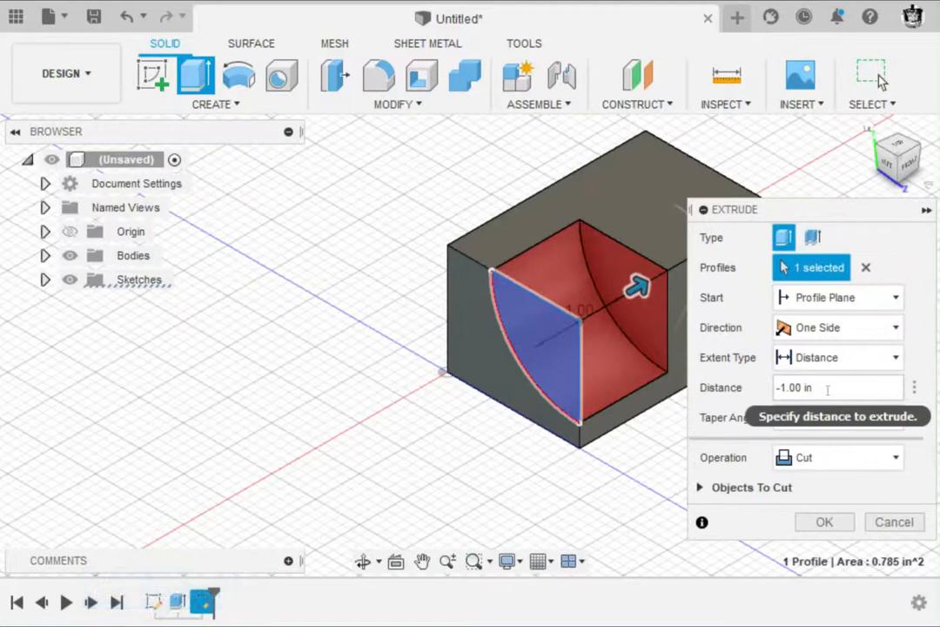
pyautogui.click(822, 521)
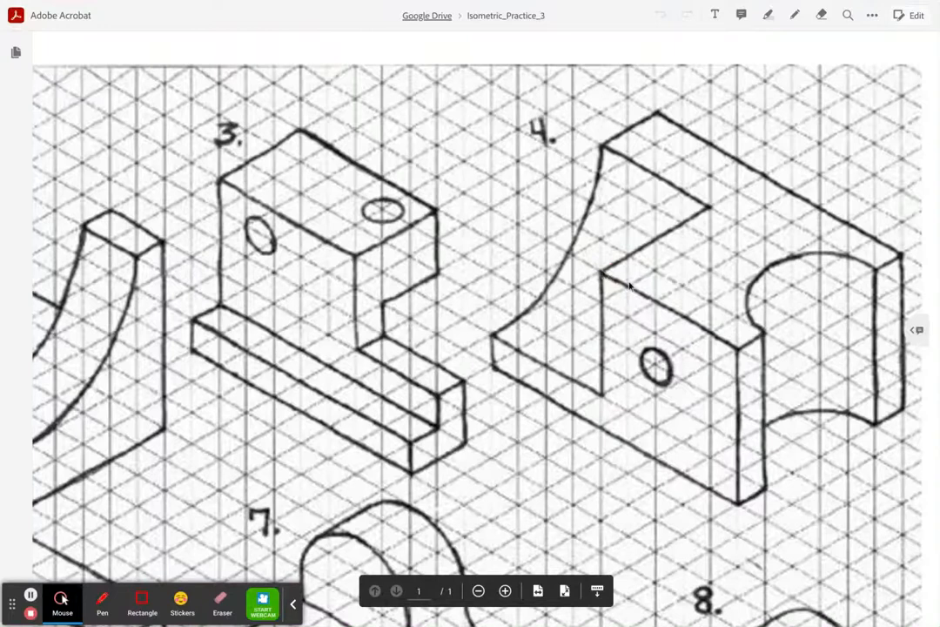
# Step: Examine figure 4's front face around the hole in the Isometric_Practice_3 drawing
pyautogui.click(658, 303)
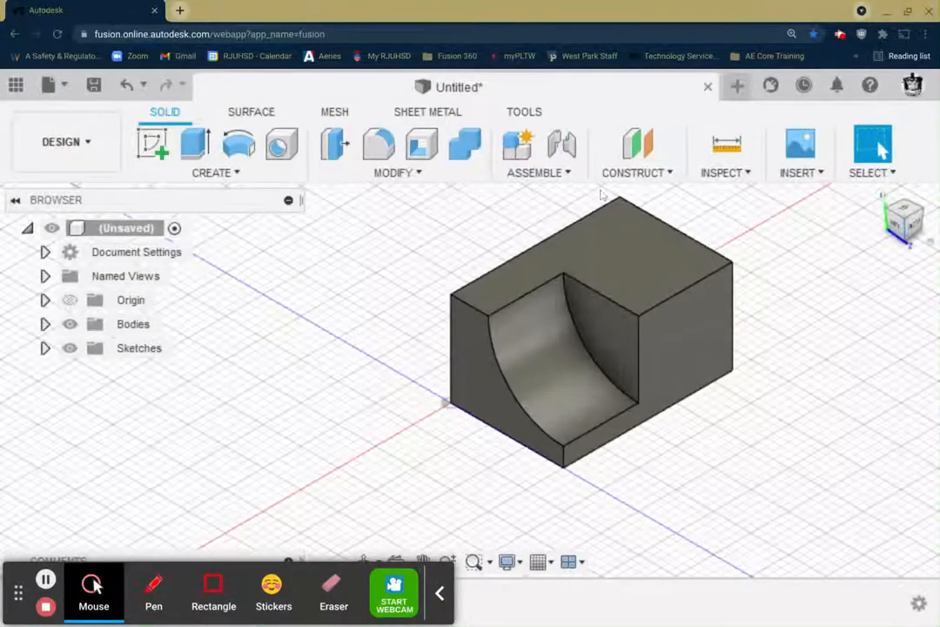
# Step: Sketch a 0.25 in diameter circle on the front face, centered about 0.3 in from the cutout's vertical edge and 0.35 in below the top
pyautogui.click(155, 136)
pyautogui.click(678, 334)
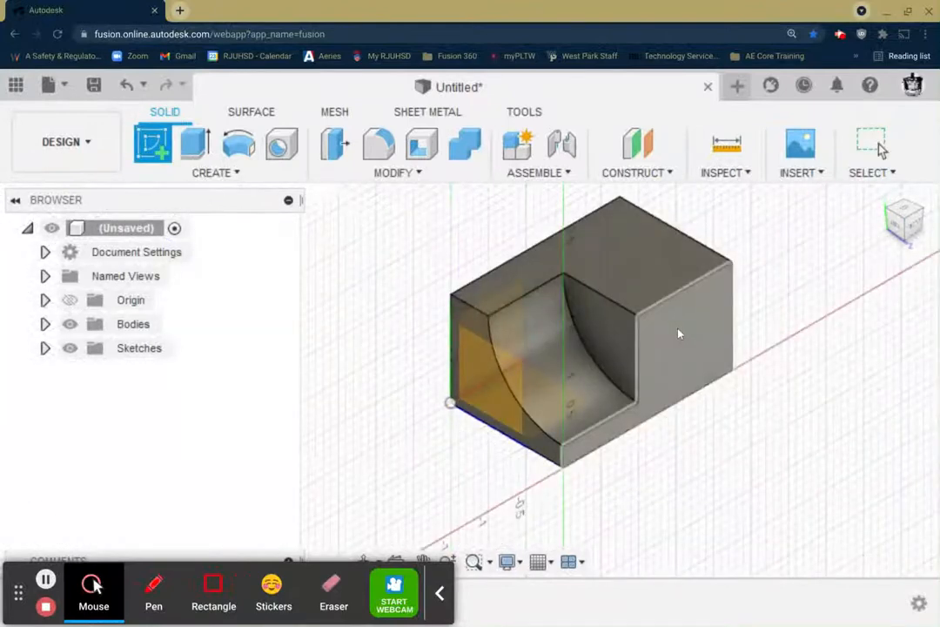
pyautogui.click(678, 334)
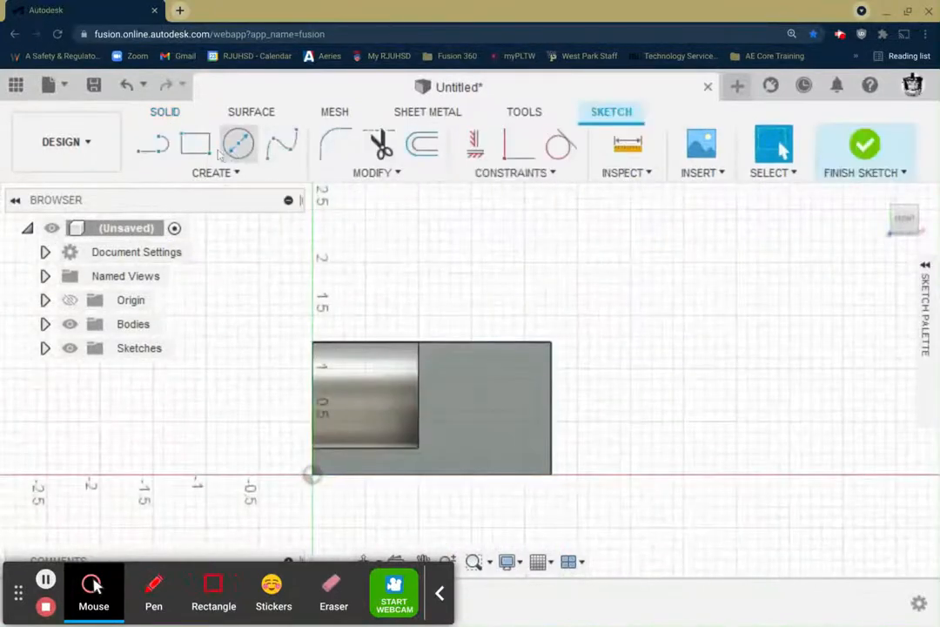
pyautogui.click(239, 143)
pyautogui.scroll(2, 424, 395)
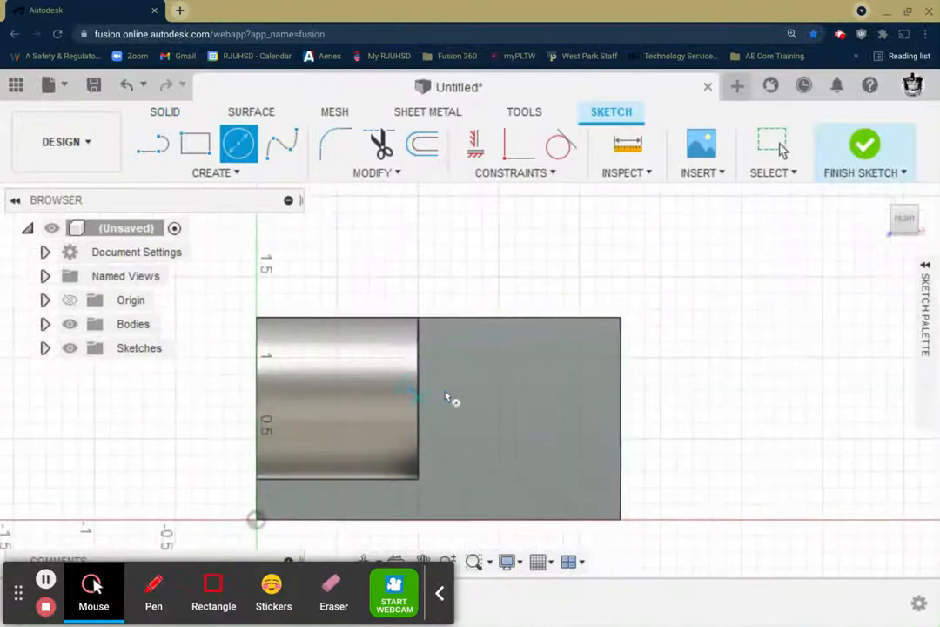
pyautogui.click(467, 373)
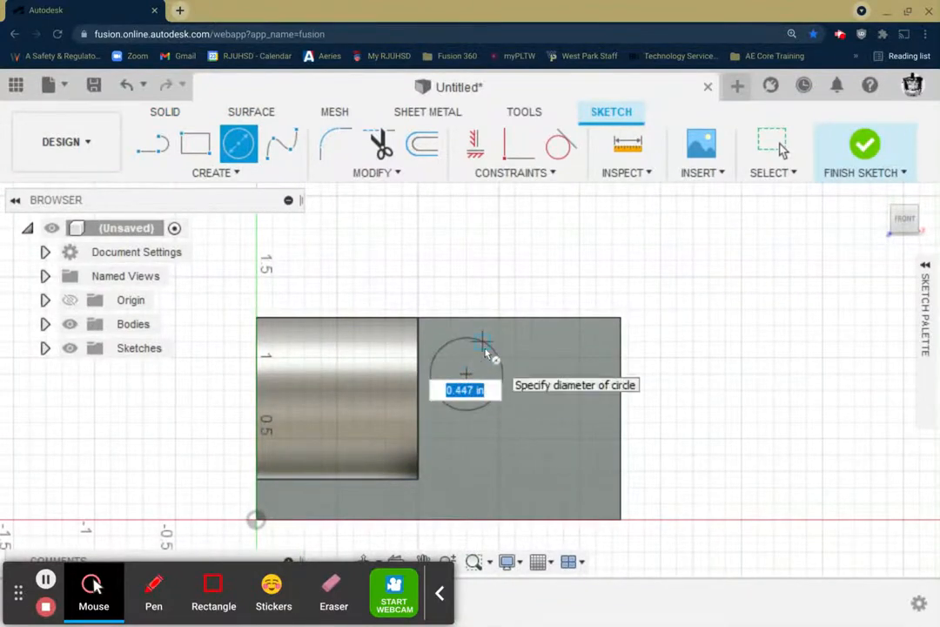
pyautogui.write('.25')
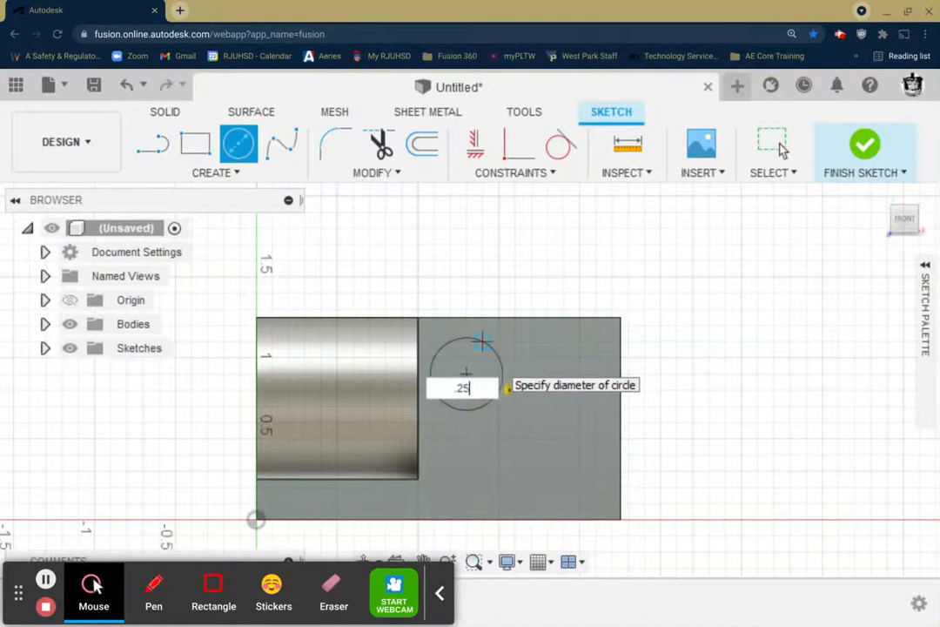
pyautogui.press('Return')
pyautogui.press('Escape')
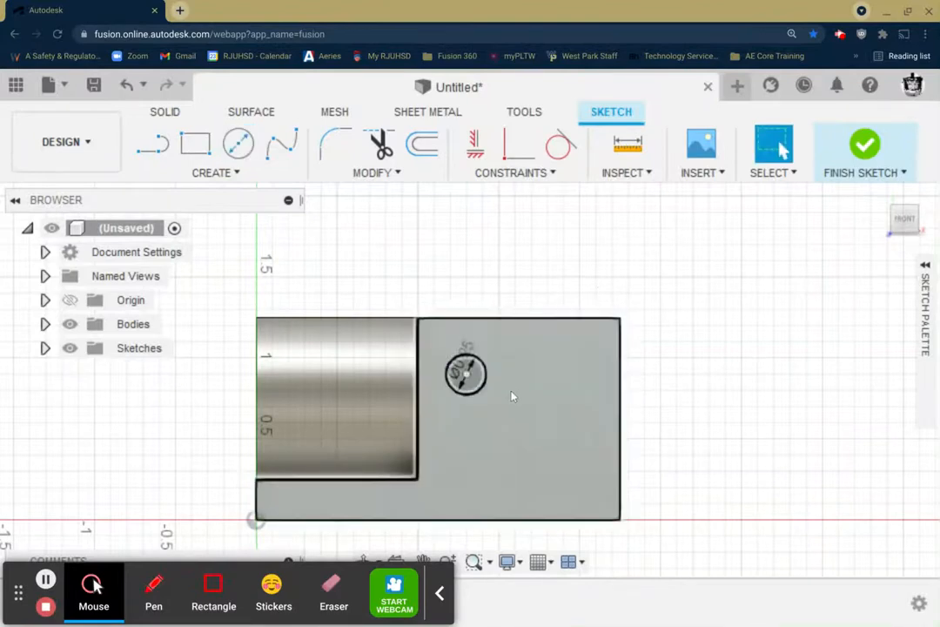
# Step: Dimension the circle's center 0.5 in horizontally from the corner where the cutout meets the front face's top edge
pyautogui.scroll(3, 510, 390)
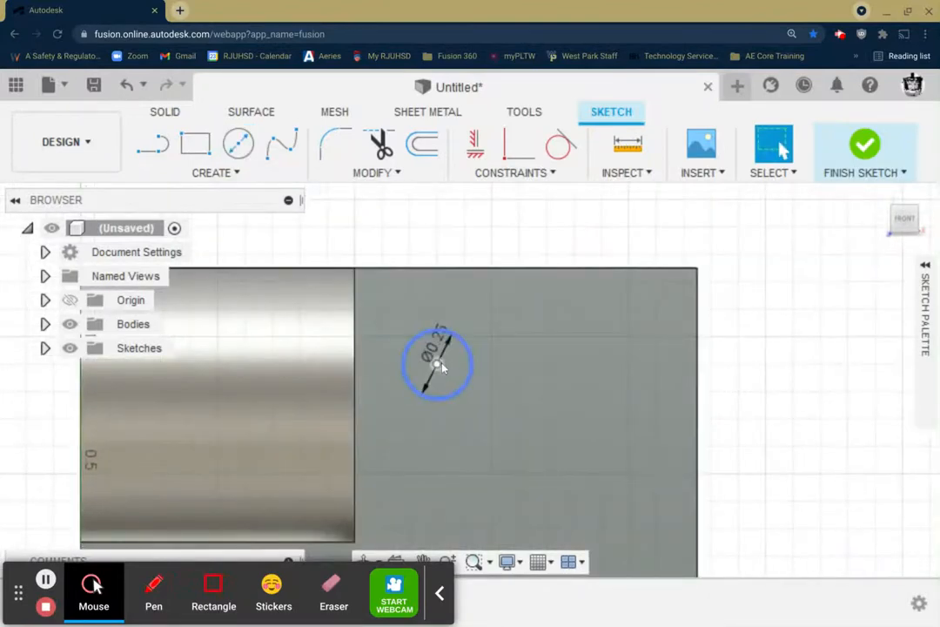
pyautogui.press('d')
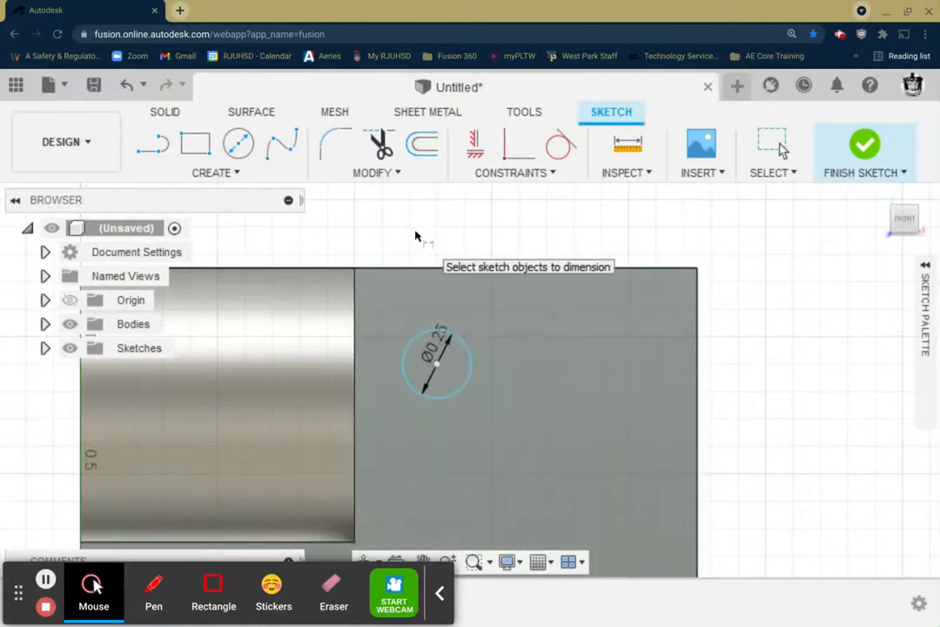
pyautogui.click(356, 268)
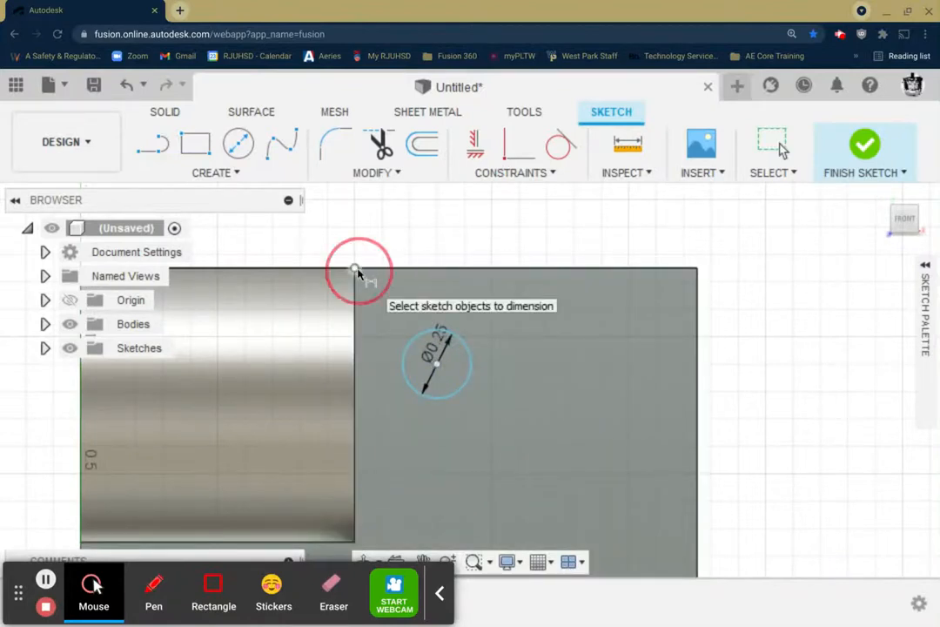
pyautogui.click(435, 362)
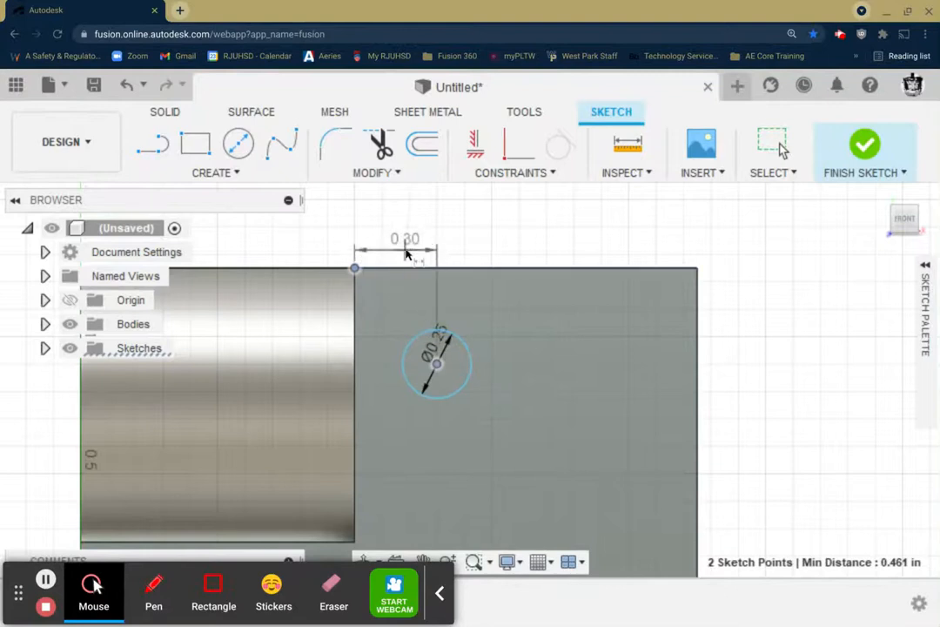
pyautogui.click(397, 231)
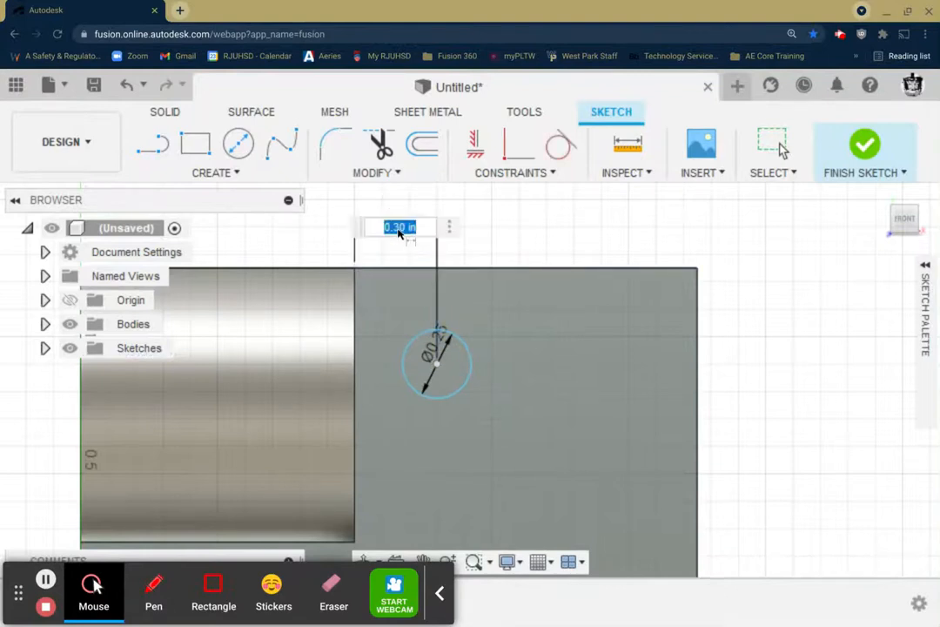
pyautogui.write('.5')
pyautogui.press('Return')
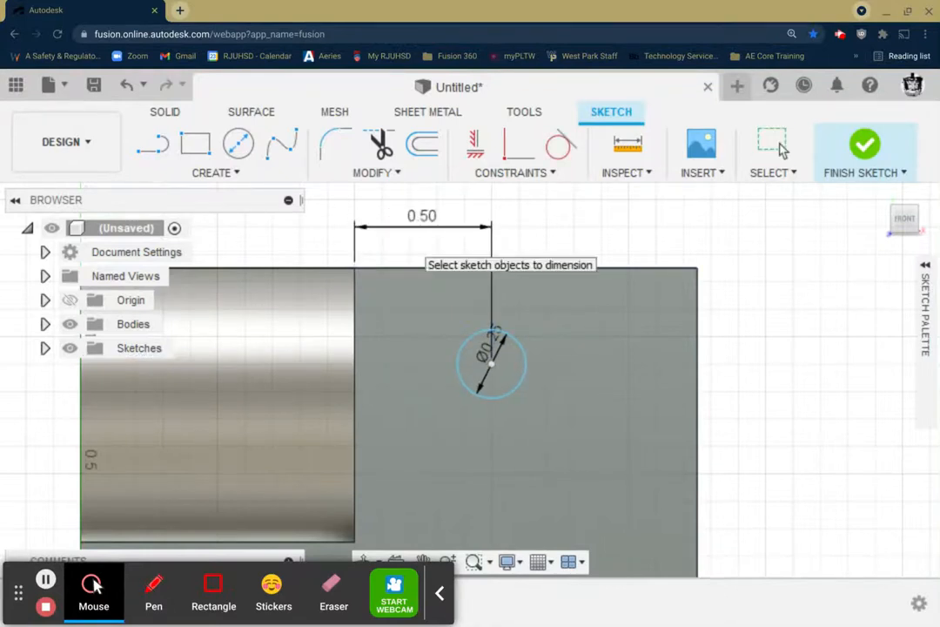
# Step: Dimension the circle's center 0.5 in vertically below the same upper corner of the cutout, and finish the sketch
pyautogui.click(354, 269)
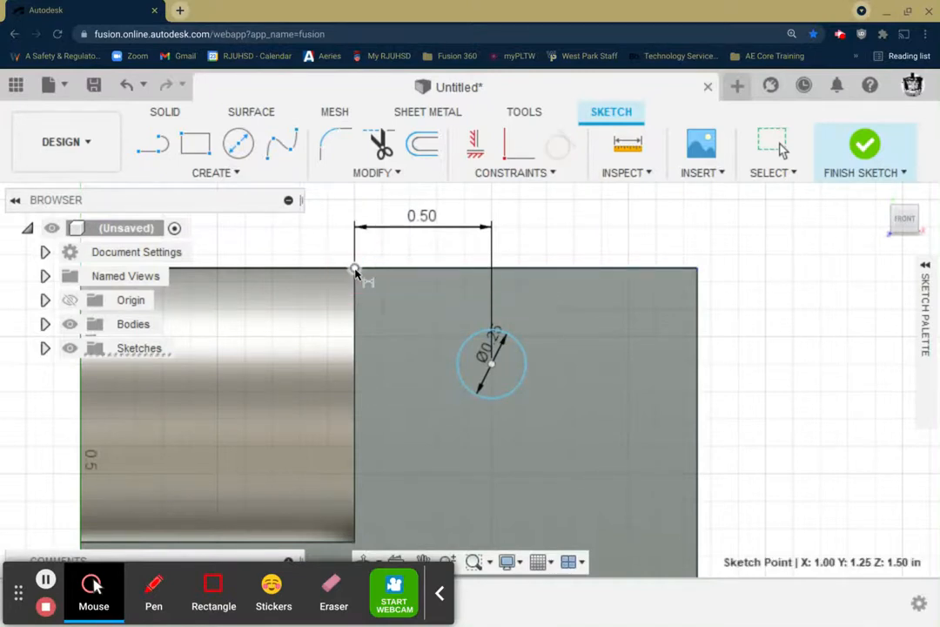
pyautogui.click(493, 366)
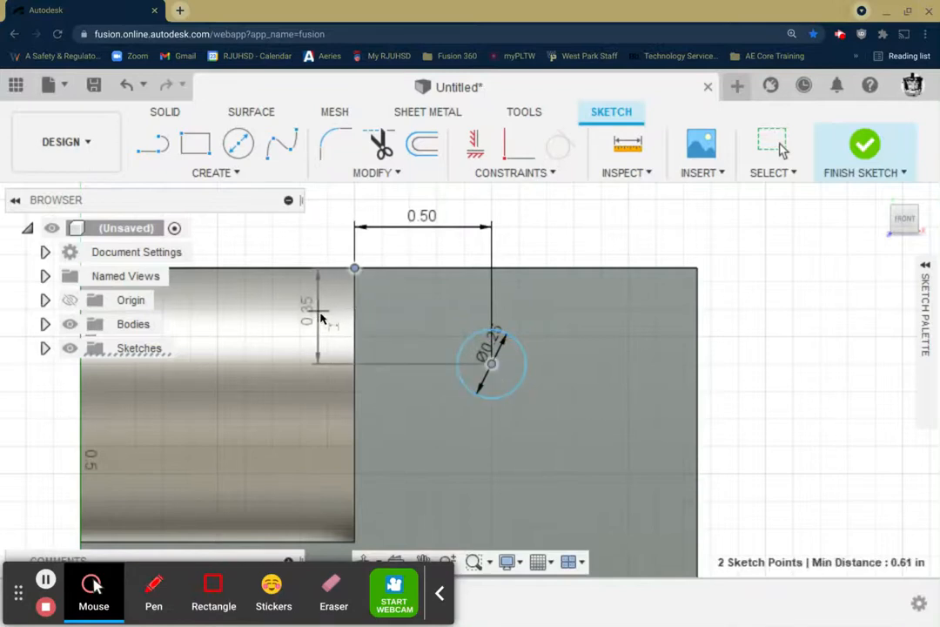
pyautogui.click(323, 319)
pyautogui.write('.5')
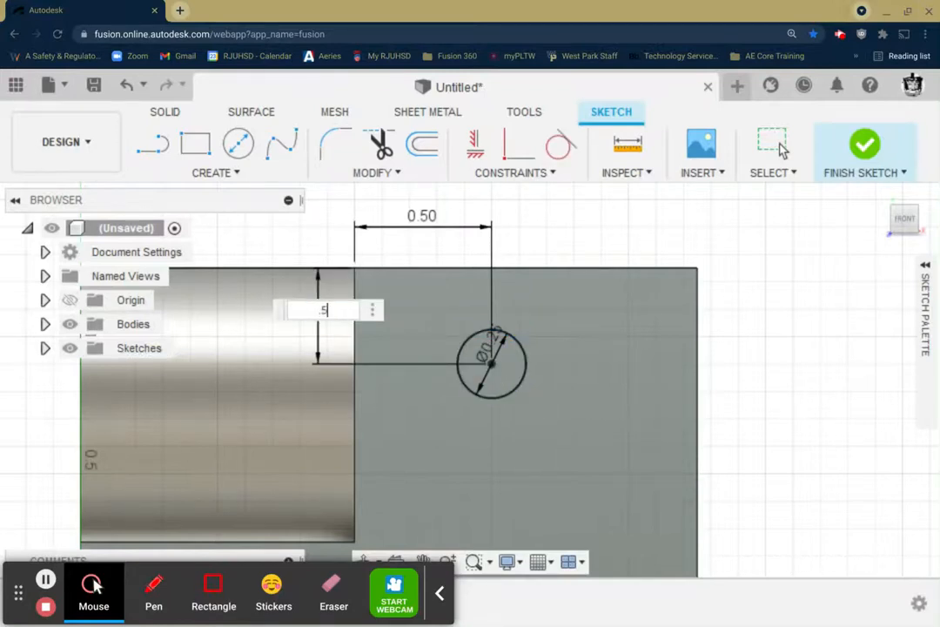
pyautogui.press('Return')
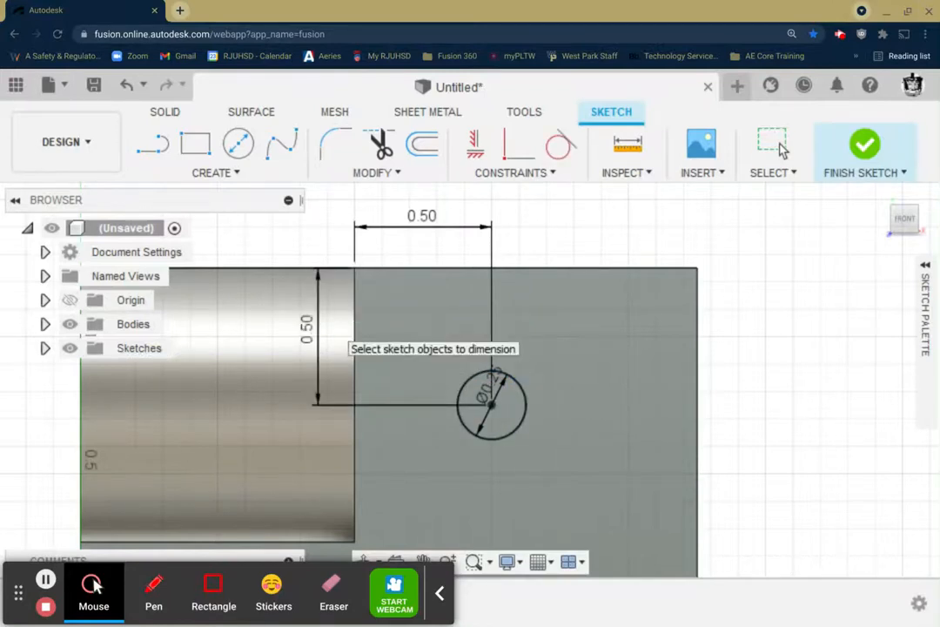
pyautogui.click(868, 147)
# Step: Extrude the circle profile into the block as a cut with the extent type All
pyautogui.click(882, 196)
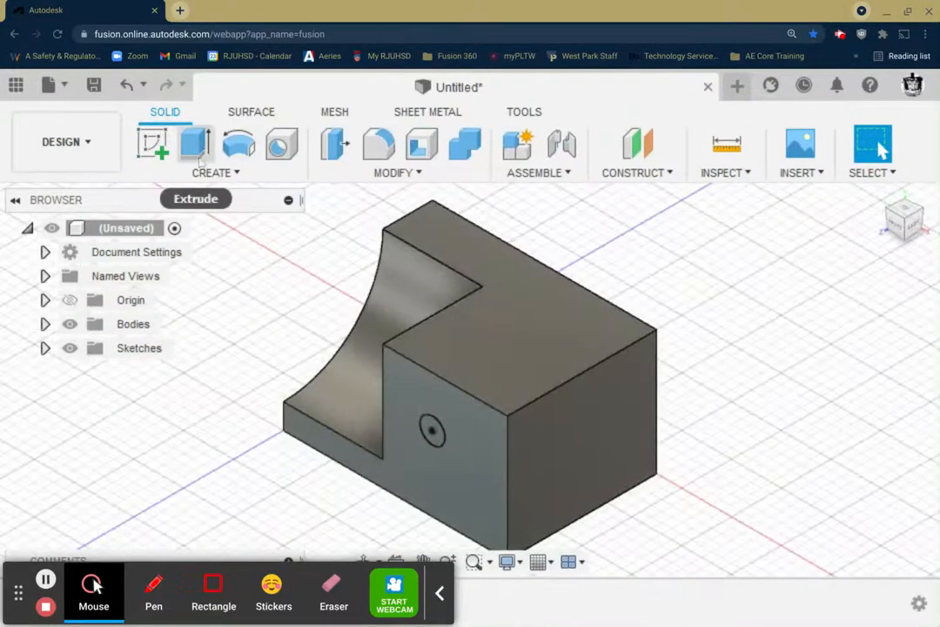
pyautogui.scroll(2, 338, 361)
pyautogui.moveTo(342, 363); pyautogui.dragTo(334, 331, button='middle')
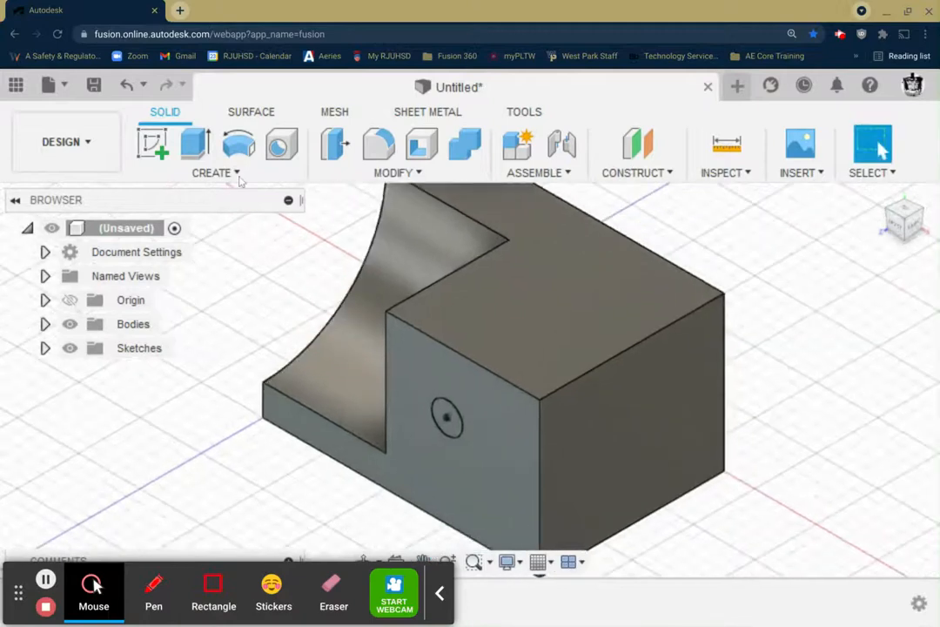
pyautogui.click(197, 143)
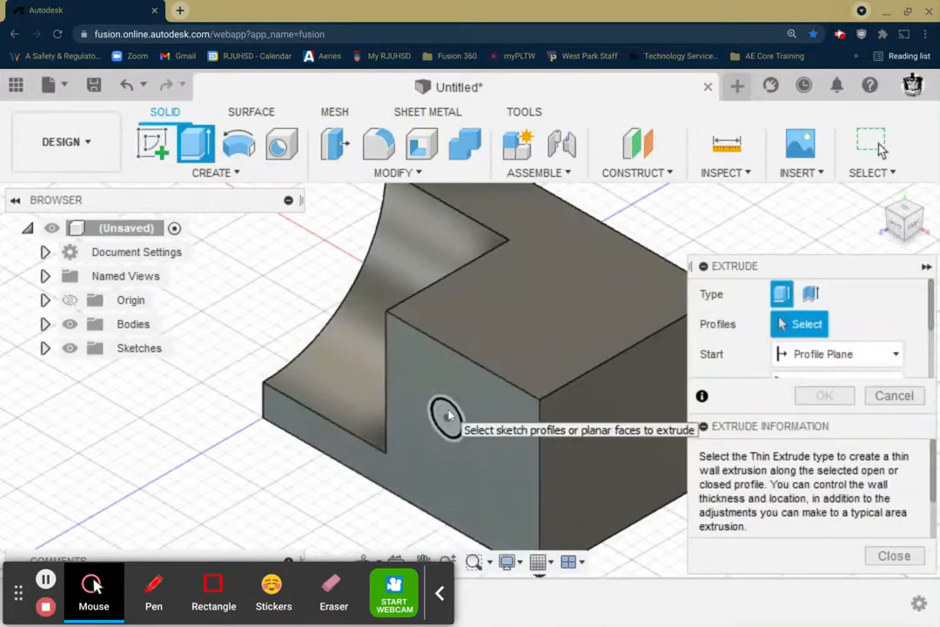
pyautogui.click(442, 416)
pyautogui.moveTo(433, 425); pyautogui.dragTo(535, 364)
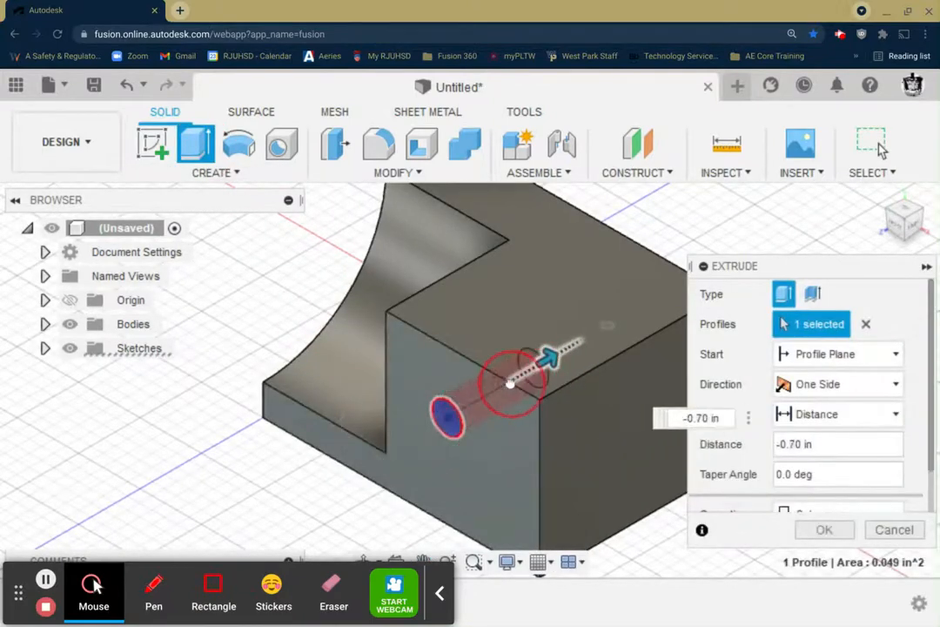
pyautogui.click(826, 416)
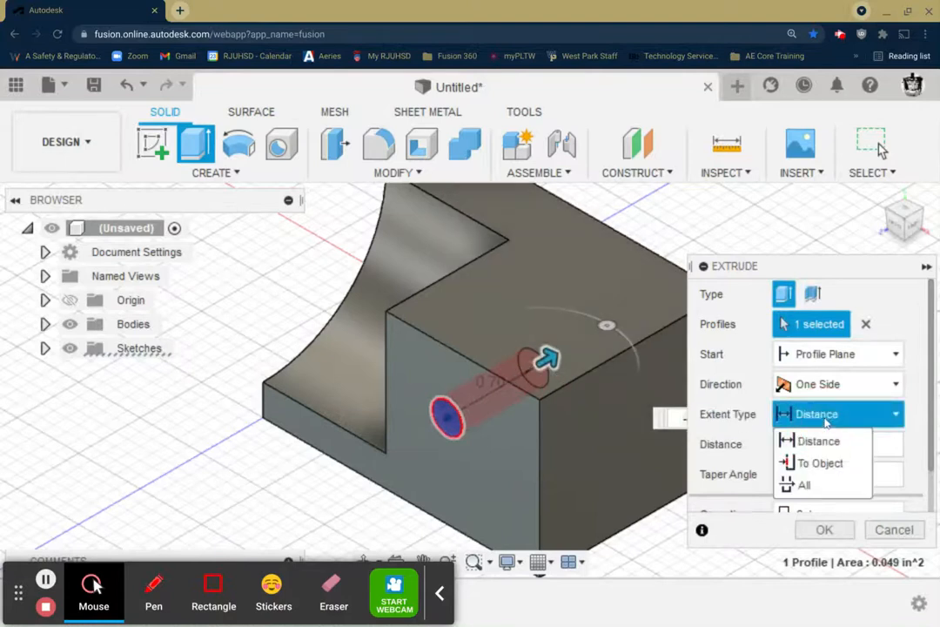
pyautogui.click(814, 487)
pyautogui.click(823, 527)
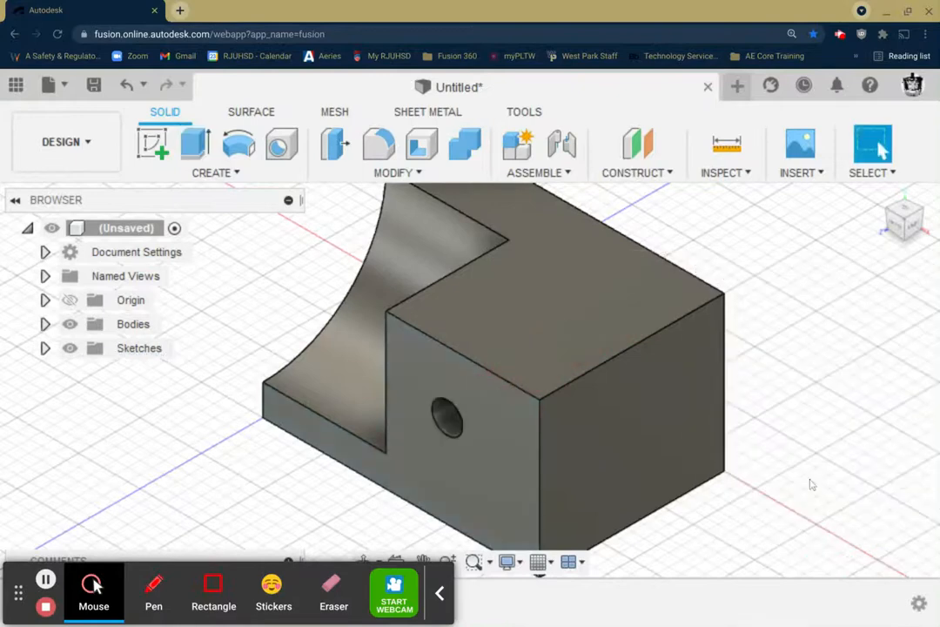
# Step: Examine the rounded cutout at the end of figure 4 in the Isometric_Practice_3 drawing
pyautogui.scroll(-1, 788, 363)
pyautogui.moveTo(775, 363); pyautogui.dragTo(706, 294, button='middle')
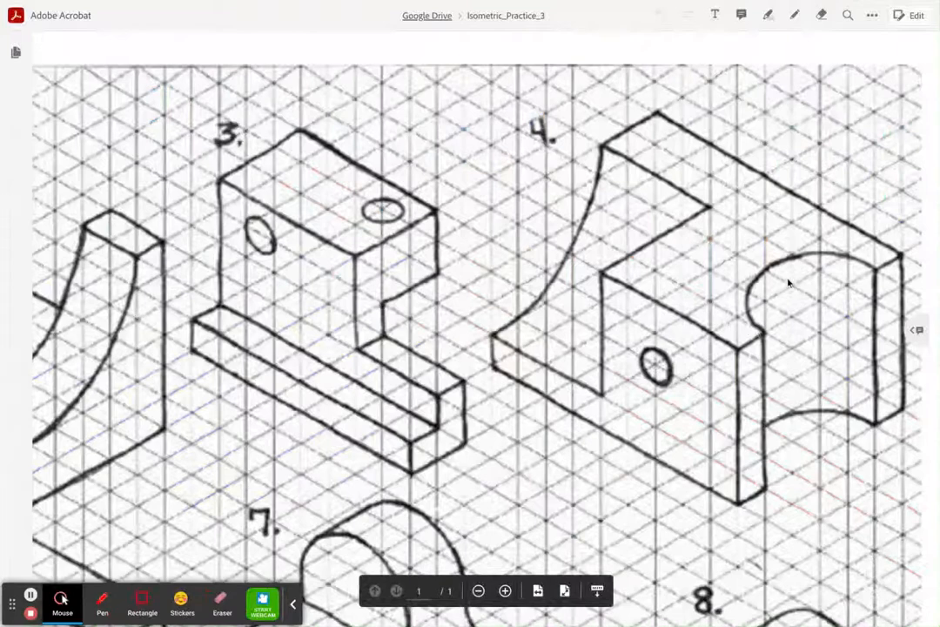
pyautogui.click(816, 296)
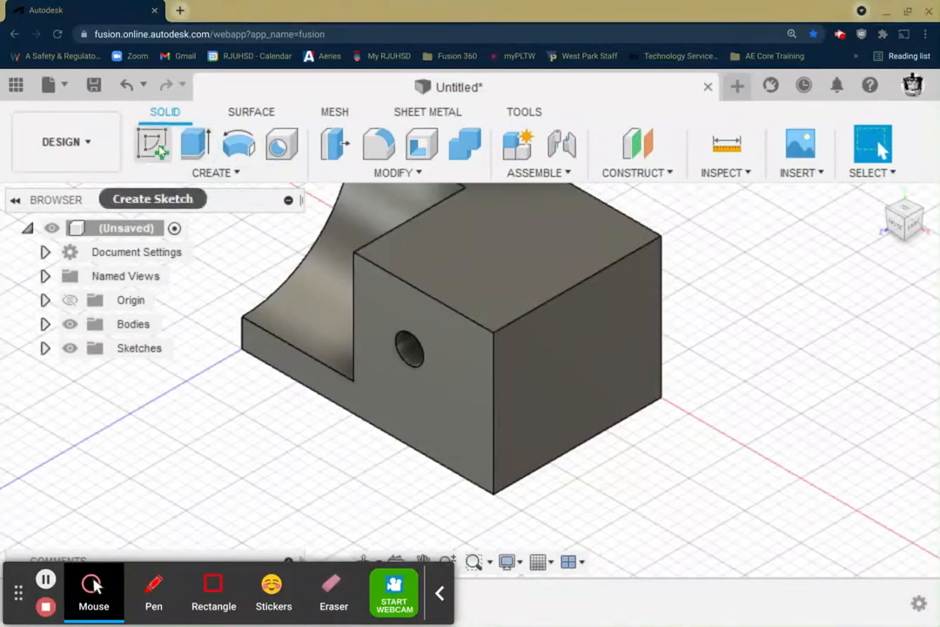
# Step: Sketch a 180° center point arc of 0.5 in radius on the top face, centered on its end edge's midpoint, and finish the sketch
pyautogui.click(158, 150)
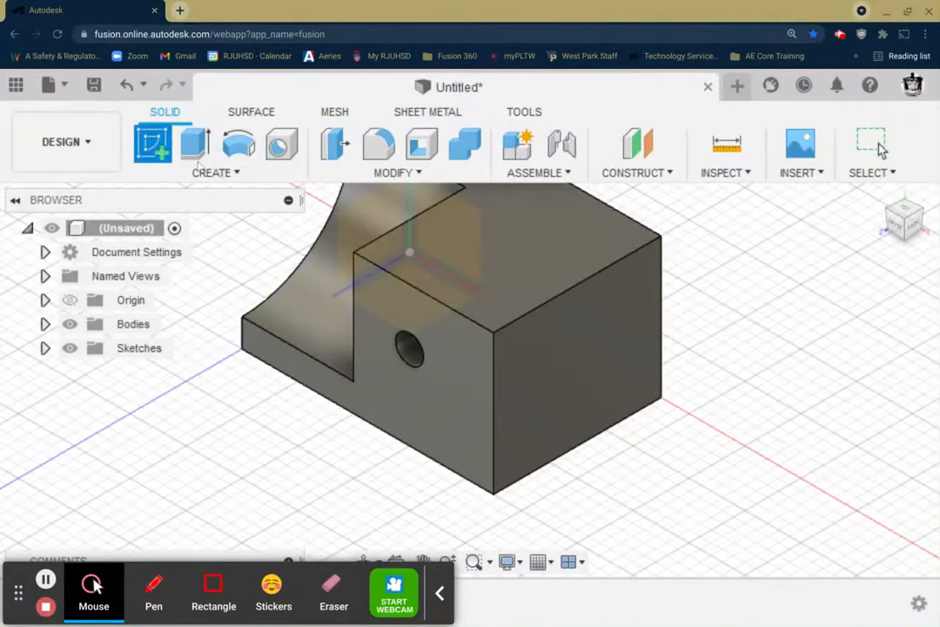
pyautogui.click(549, 260)
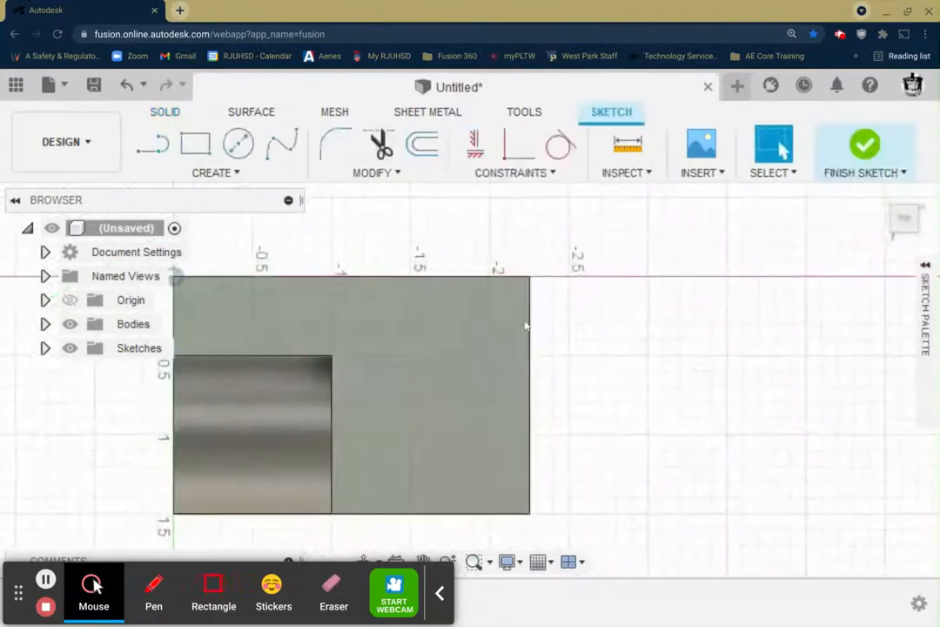
pyautogui.click(198, 170)
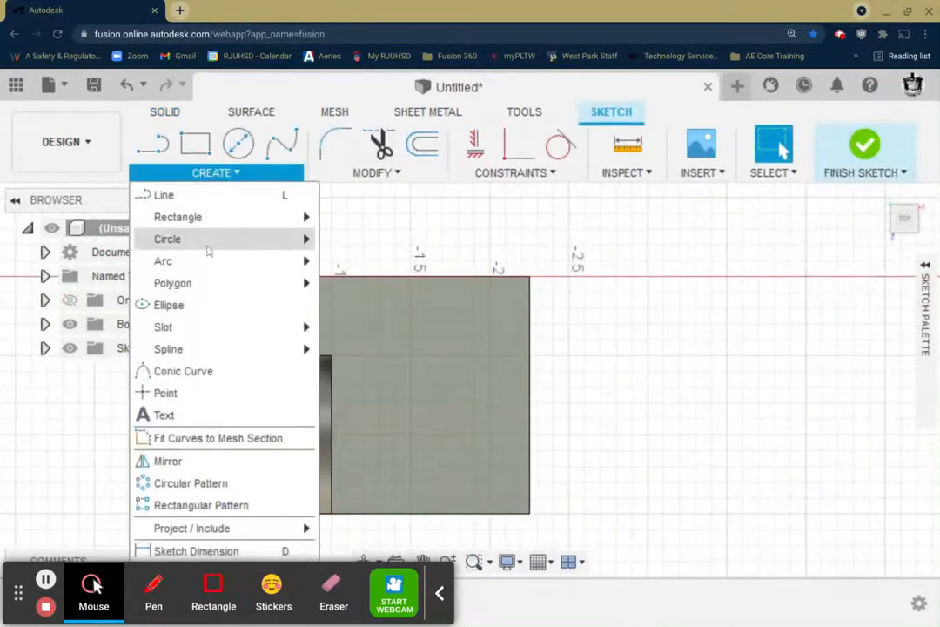
pyautogui.moveTo(208, 266)
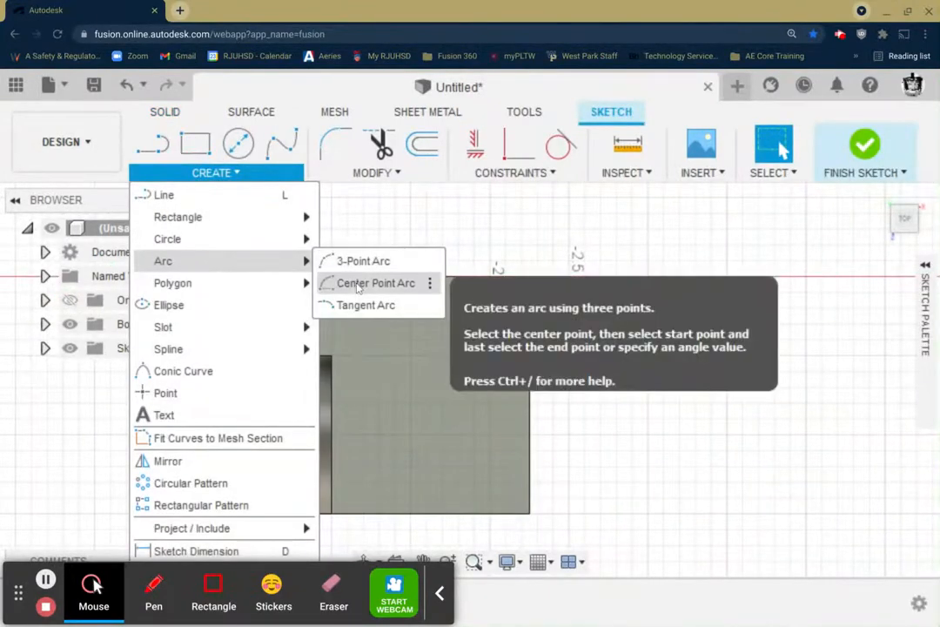
pyautogui.click(357, 284)
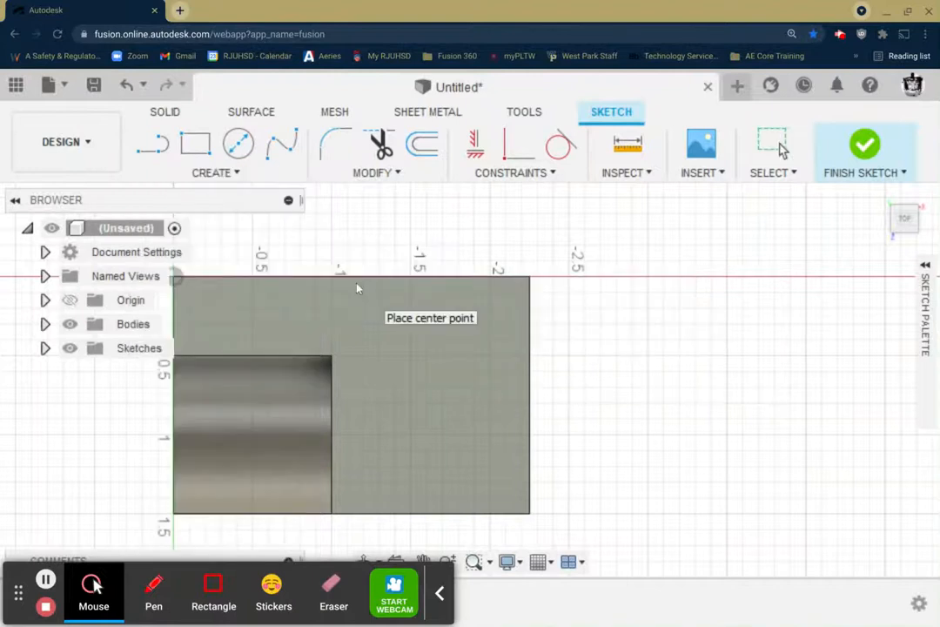
pyautogui.click(534, 392)
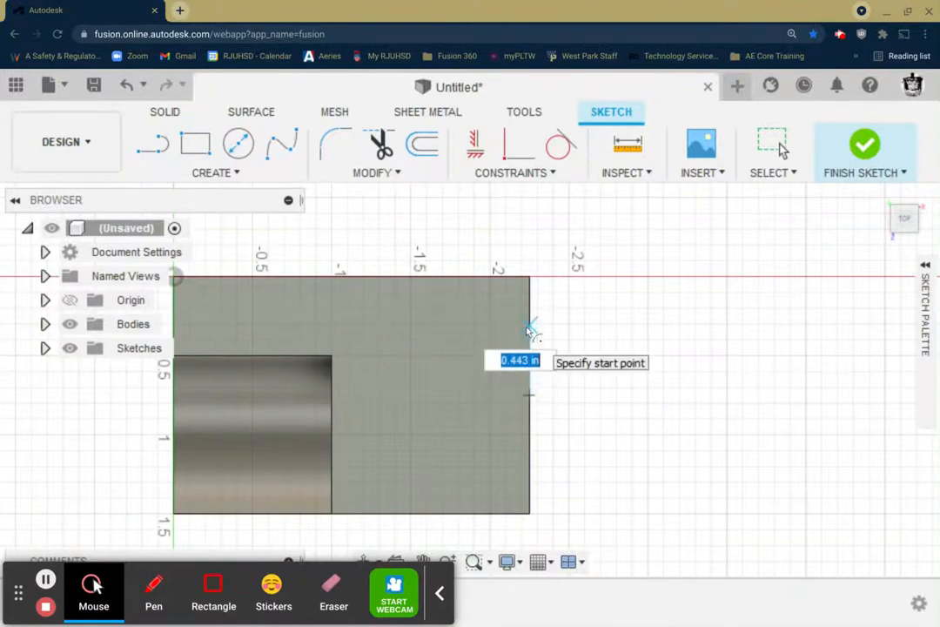
pyautogui.press('BackSpace')
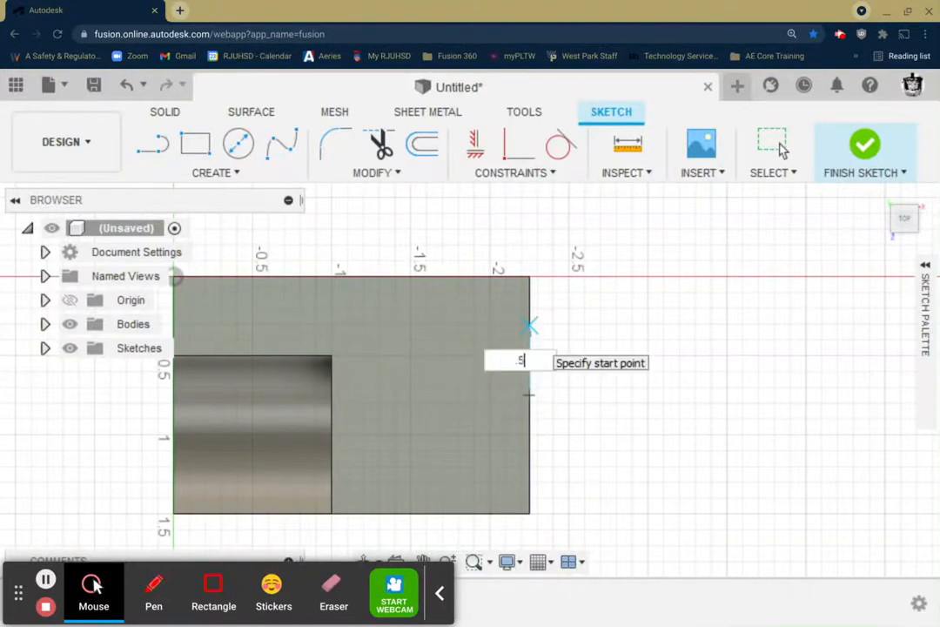
pyautogui.press('Tab')
pyautogui.press('Return')
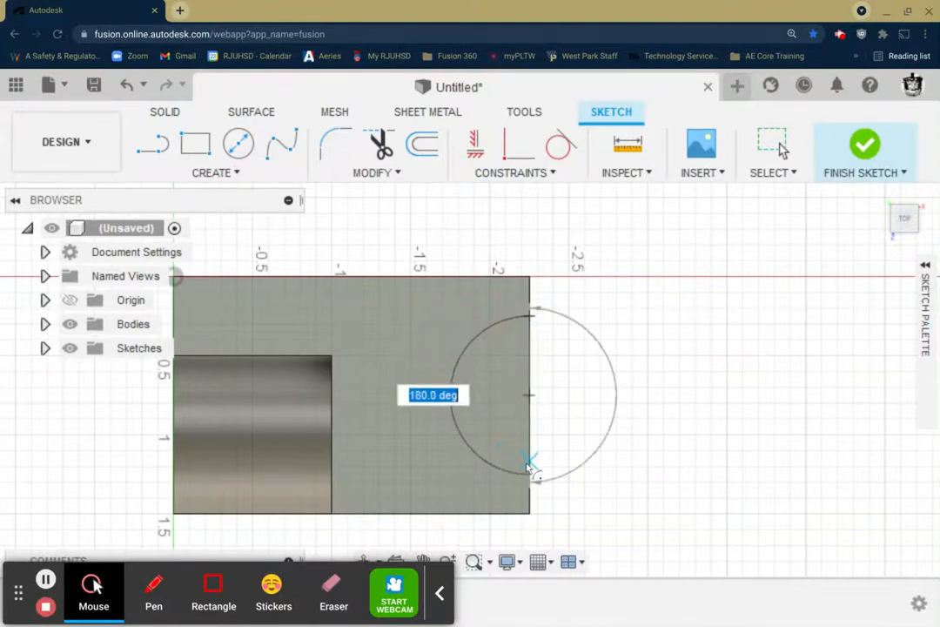
pyautogui.click(527, 464)
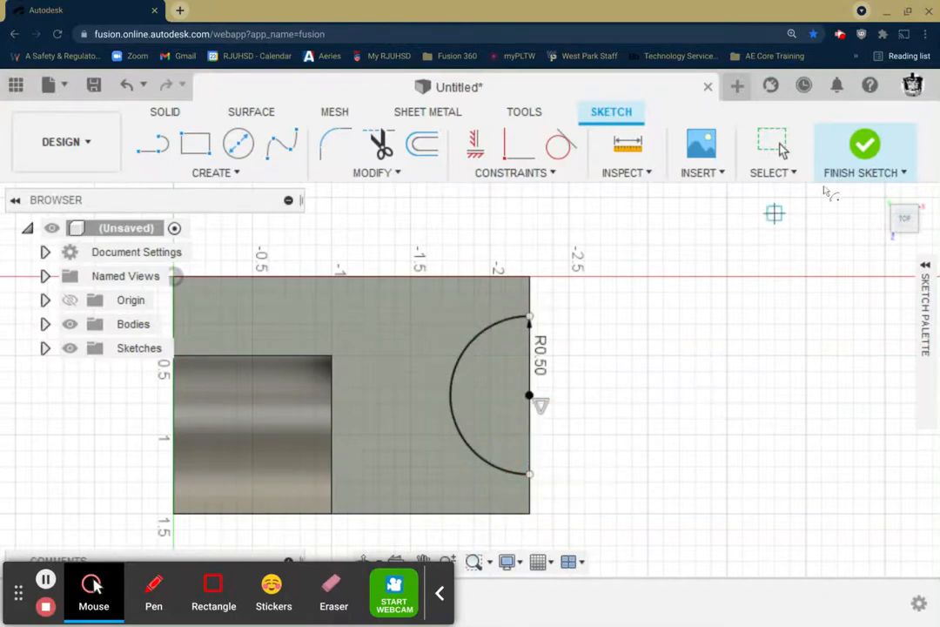
pyautogui.click(864, 142)
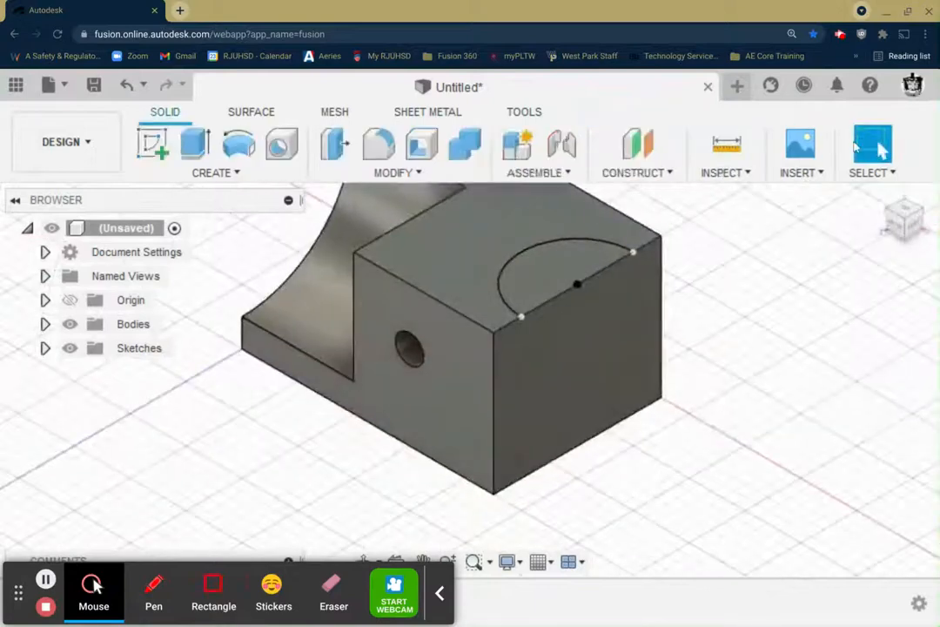
# Step: Extrude the half-circle profile on the top face down through the block as a cut with the extent type All
pyautogui.click(195, 143)
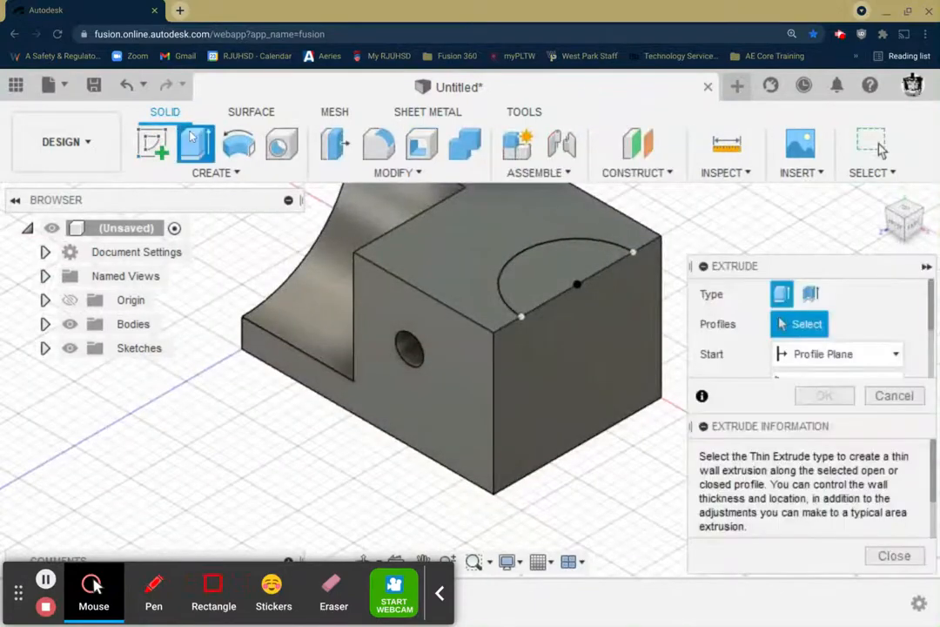
pyautogui.click(525, 278)
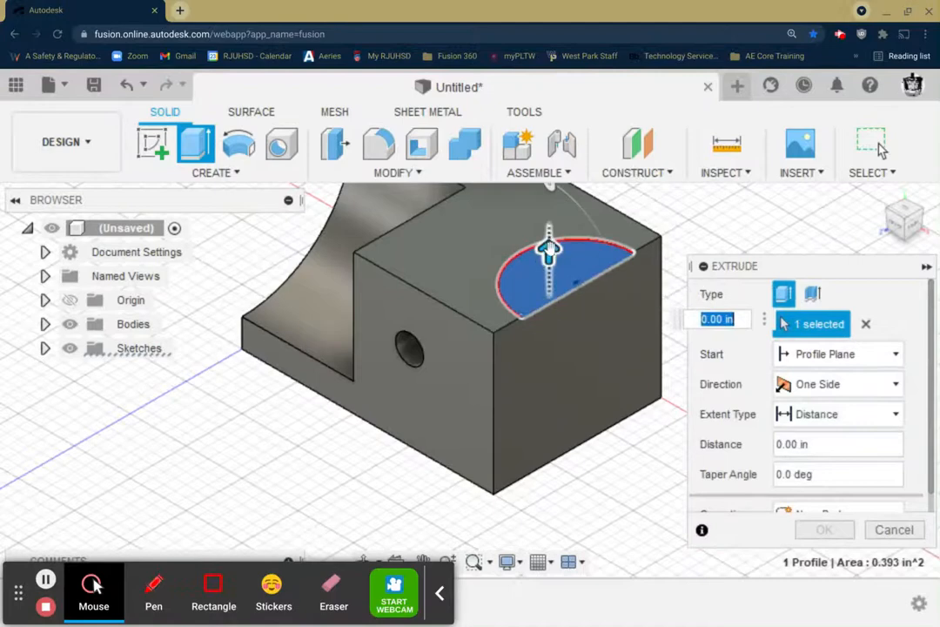
pyautogui.moveTo(548, 250); pyautogui.dragTo(548, 426)
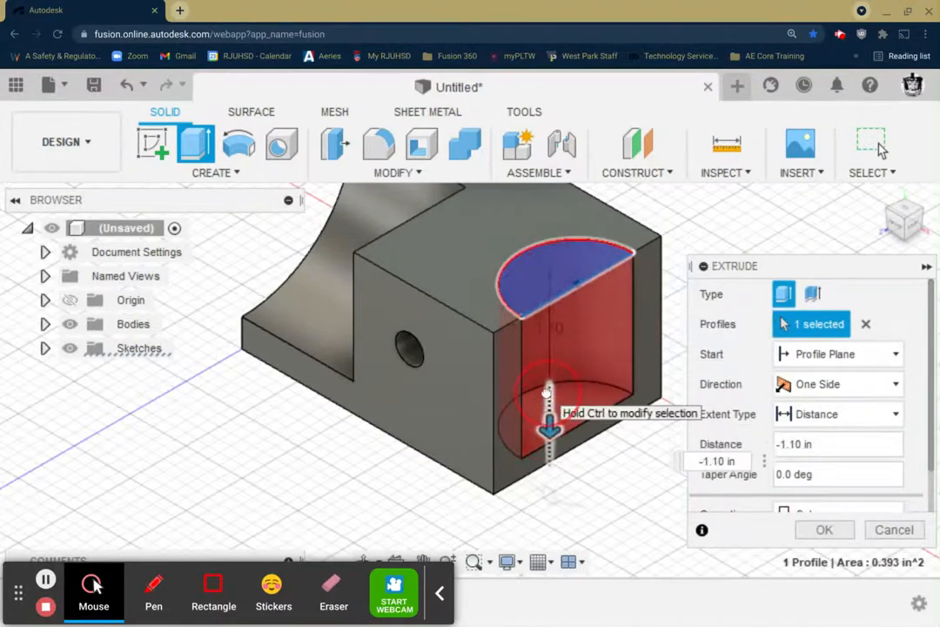
pyautogui.click(814, 416)
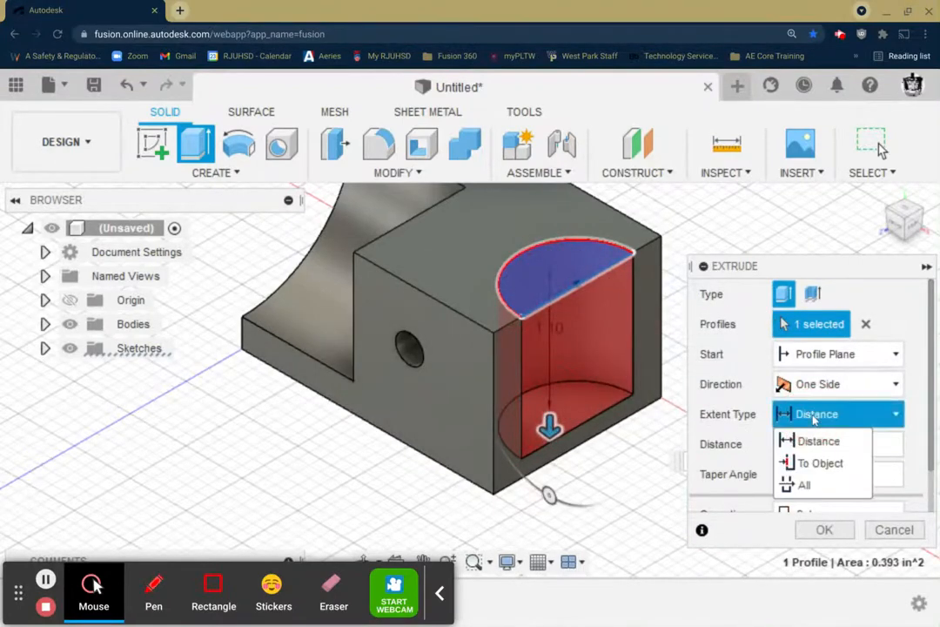
pyautogui.click(804, 485)
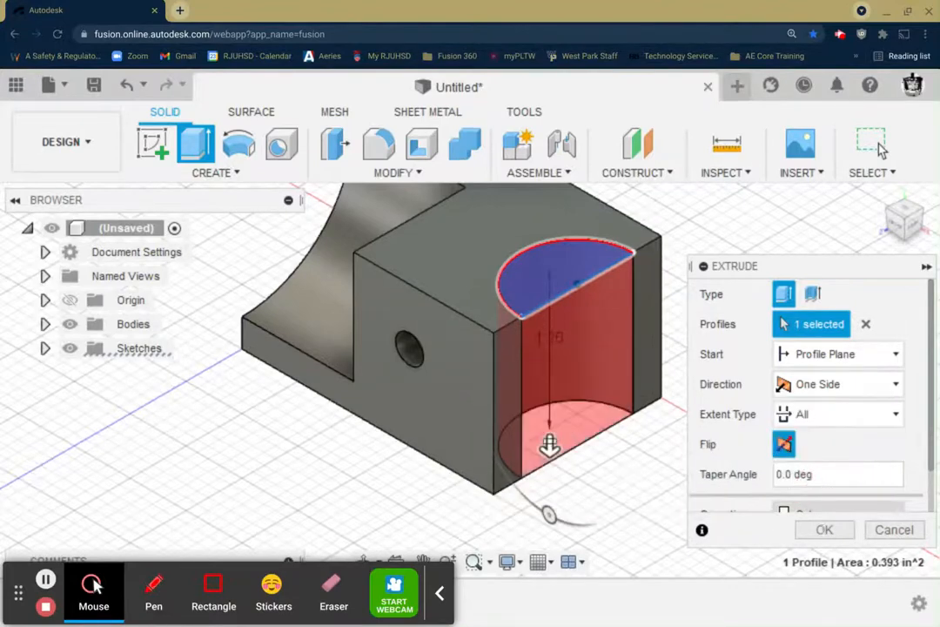
pyautogui.click(825, 530)
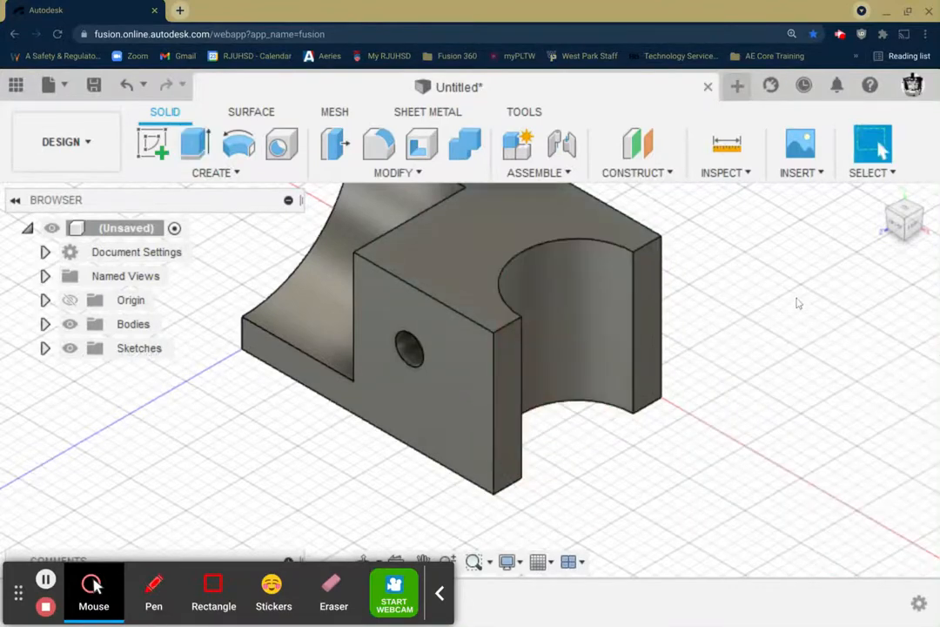
# Step: Save the design under the name #4 in the Fusion Model Creation 3 Demo location
pyautogui.keyDown('shift'); pyautogui.moveTo(799, 303); pyautogui.dragTo(799, 300, button='middle'); pyautogui.keyUp('shift')
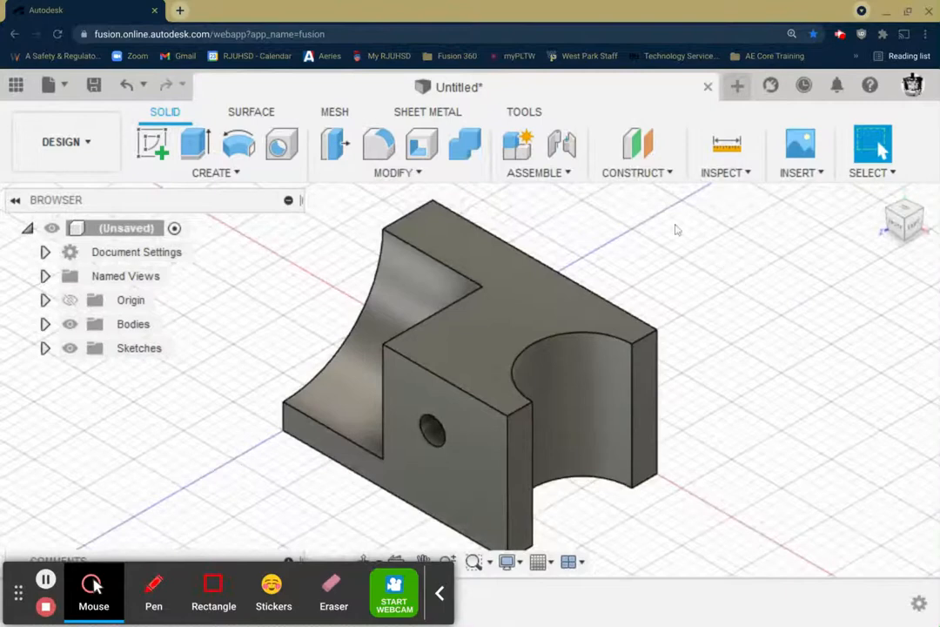
pyautogui.click(93, 84)
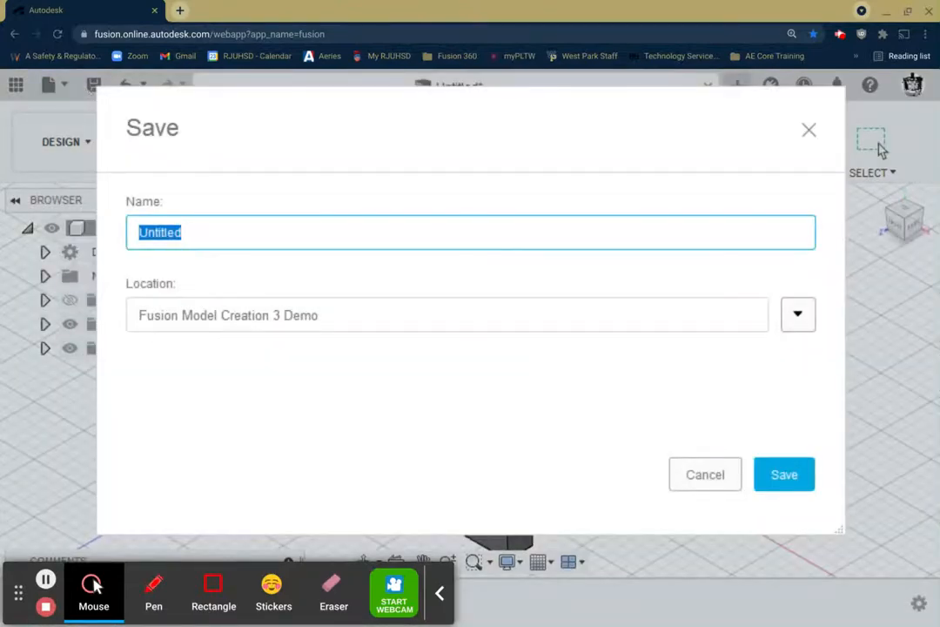
pyautogui.write('#4')
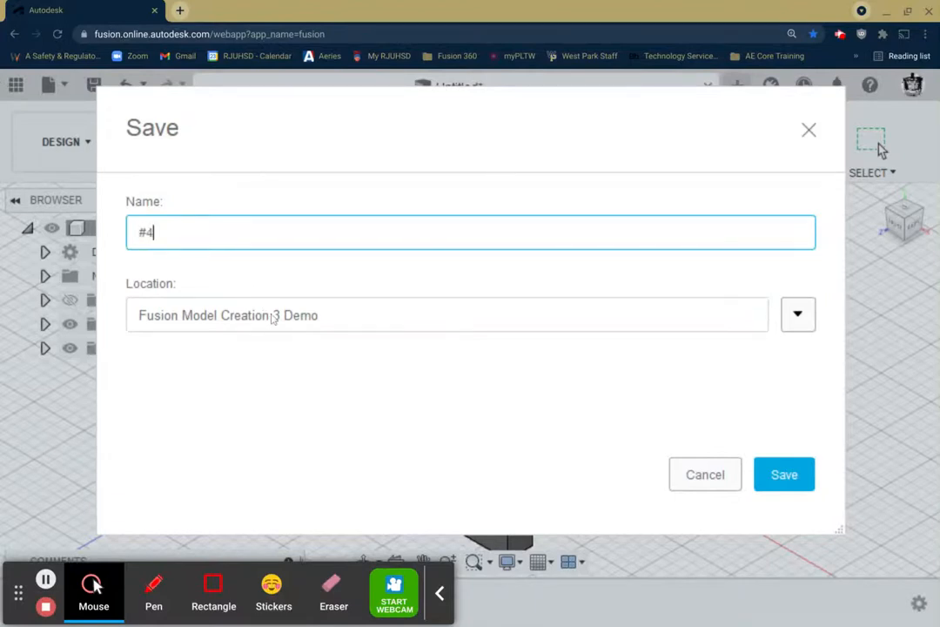
pyautogui.click(781, 476)
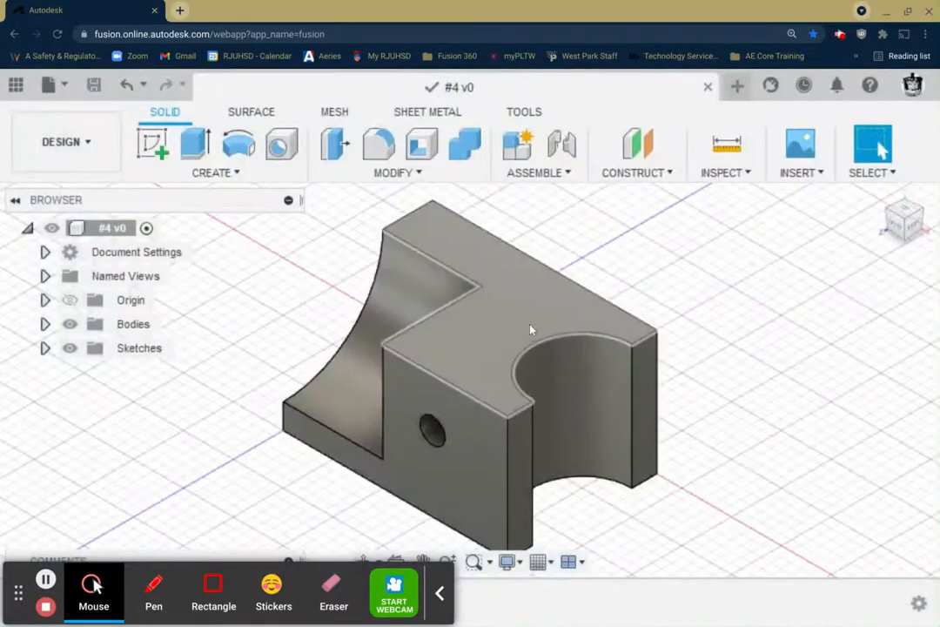